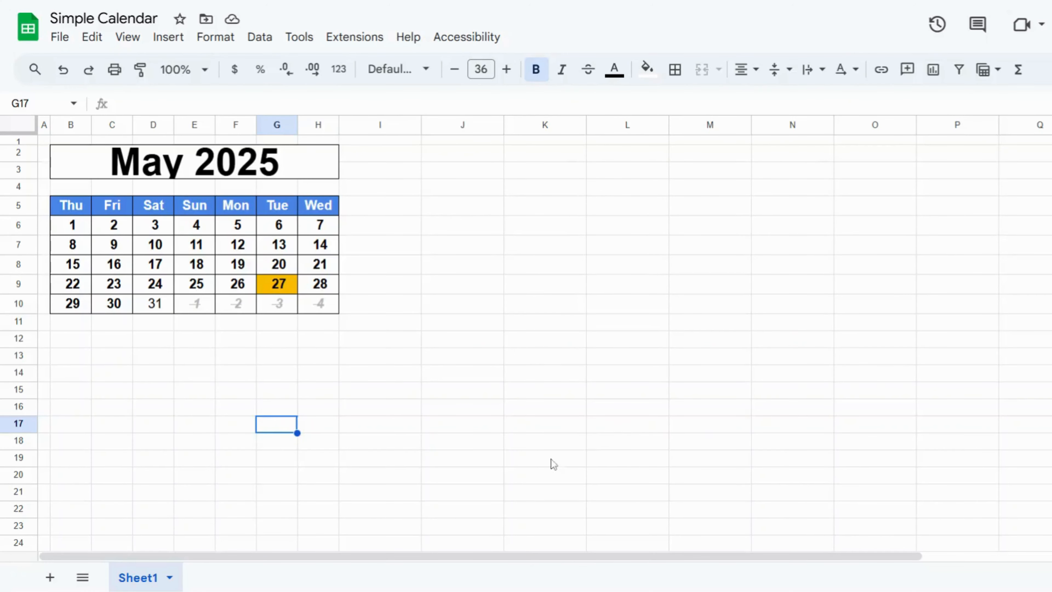
Step: Add a new sheet and shrink column A and row 1 into thin margins
click(50, 577)
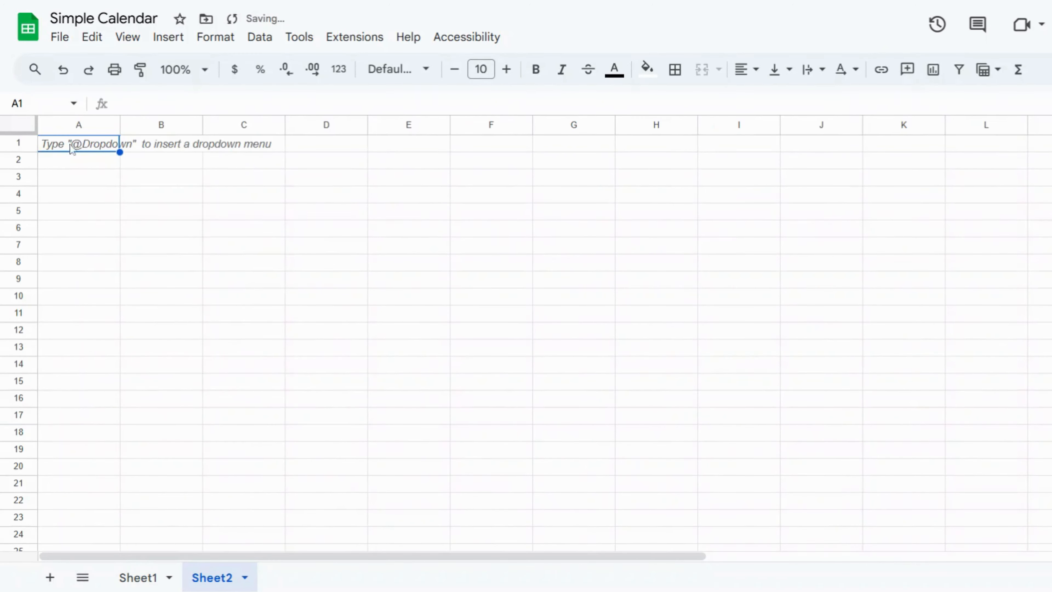
click(76, 129)
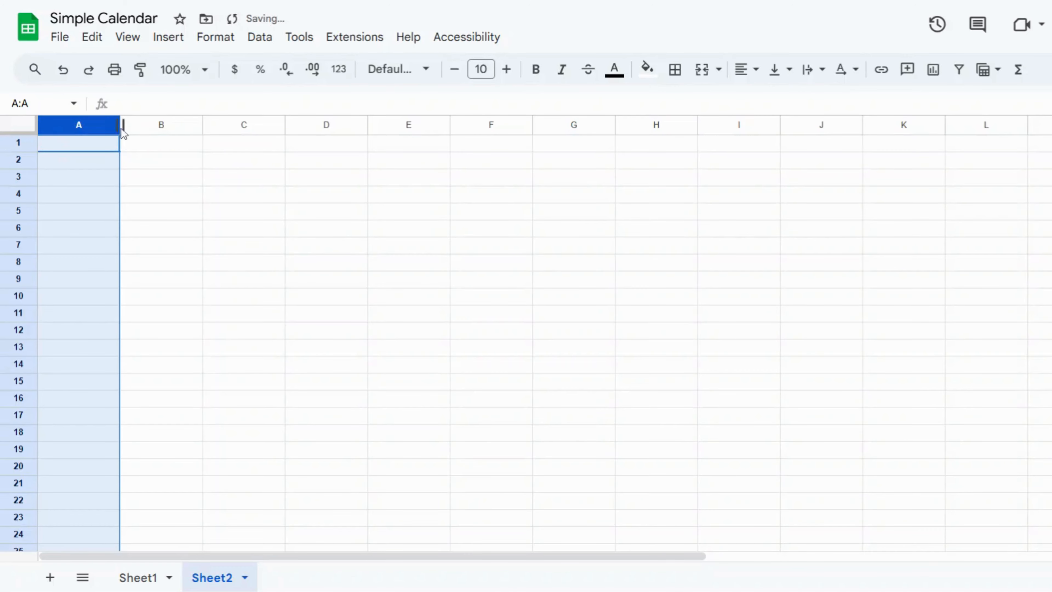
drag(120, 130, 18, 144)
click(18, 145)
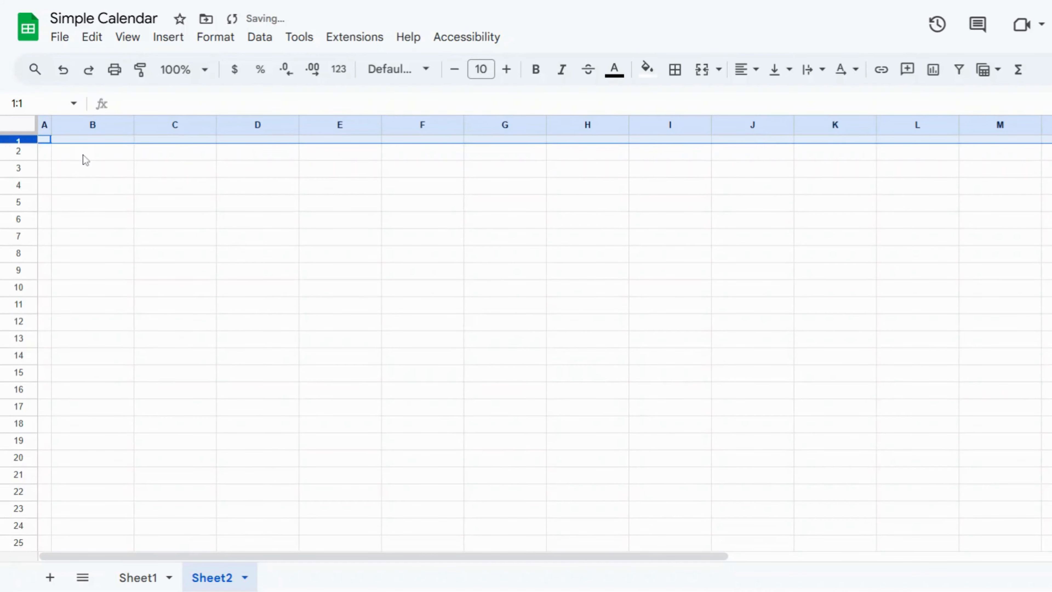
Step: Merge cells B2:I3 and give them a data validation rule that accepts only valid dates and rejects other input
drag(84, 157, 658, 182)
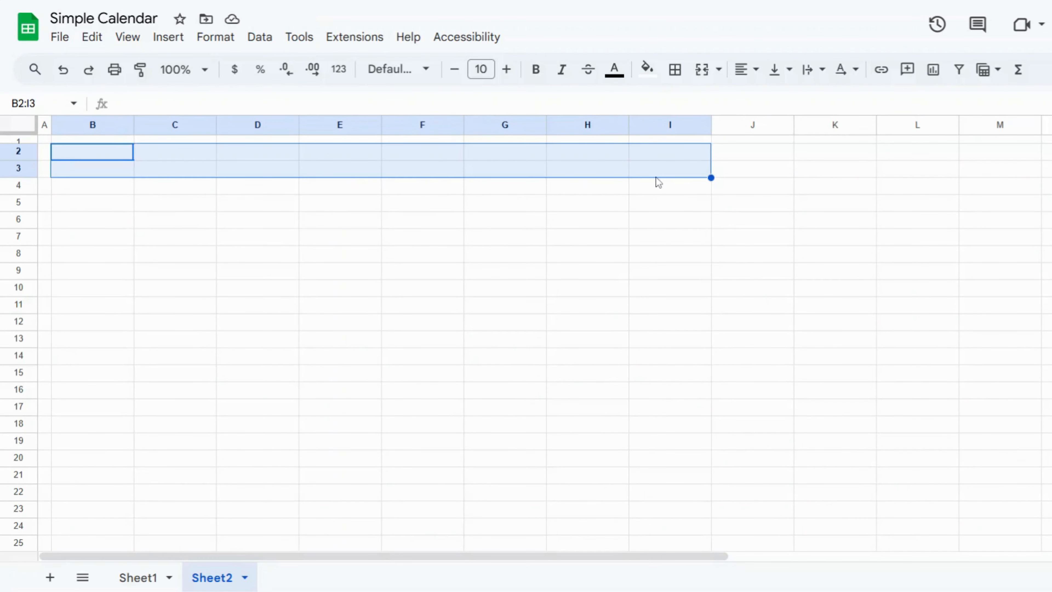
click(702, 69)
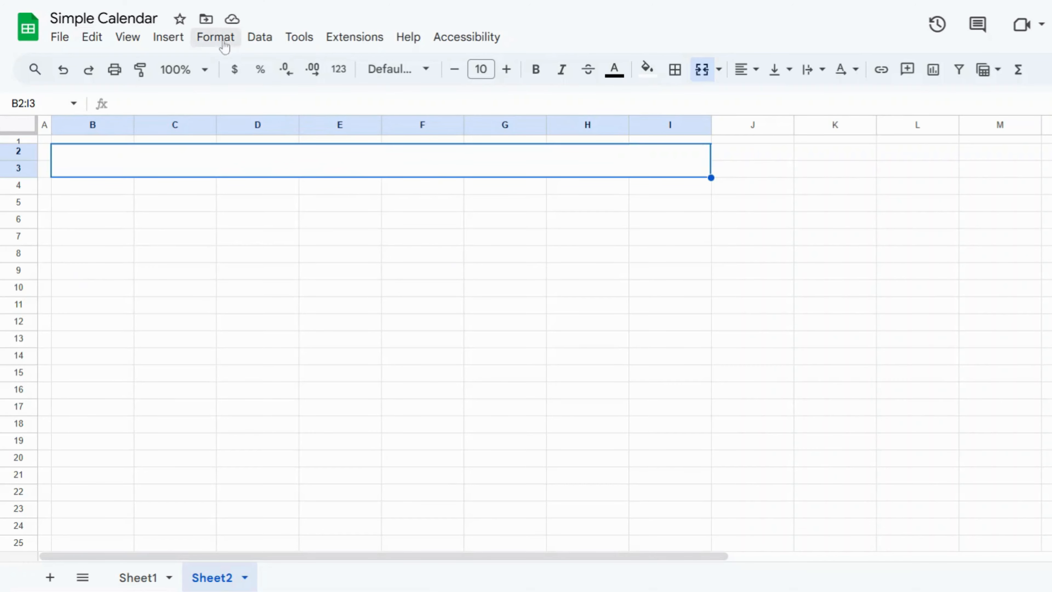
click(259, 38)
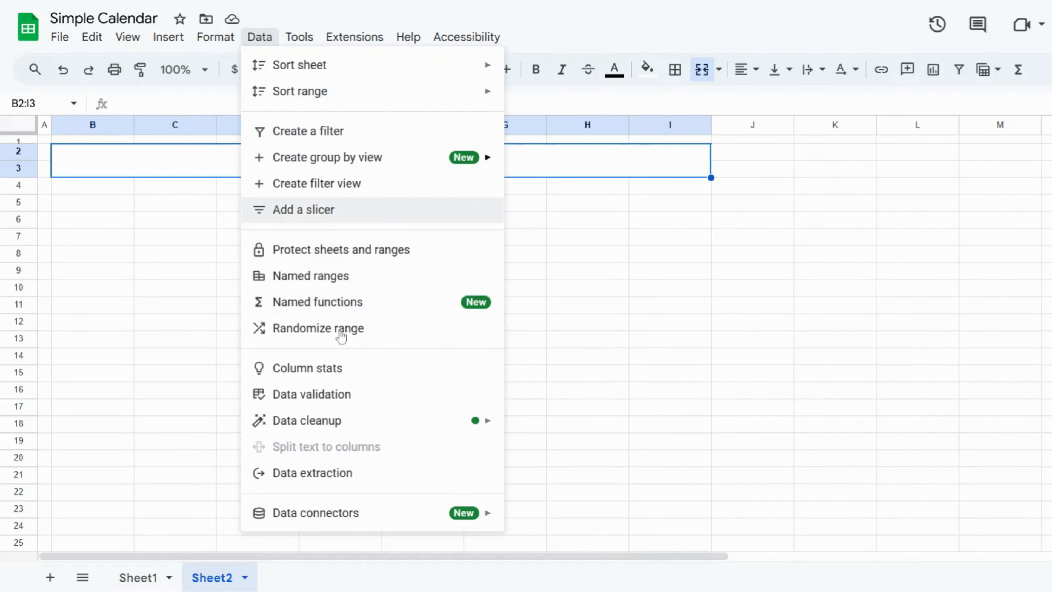
click(312, 394)
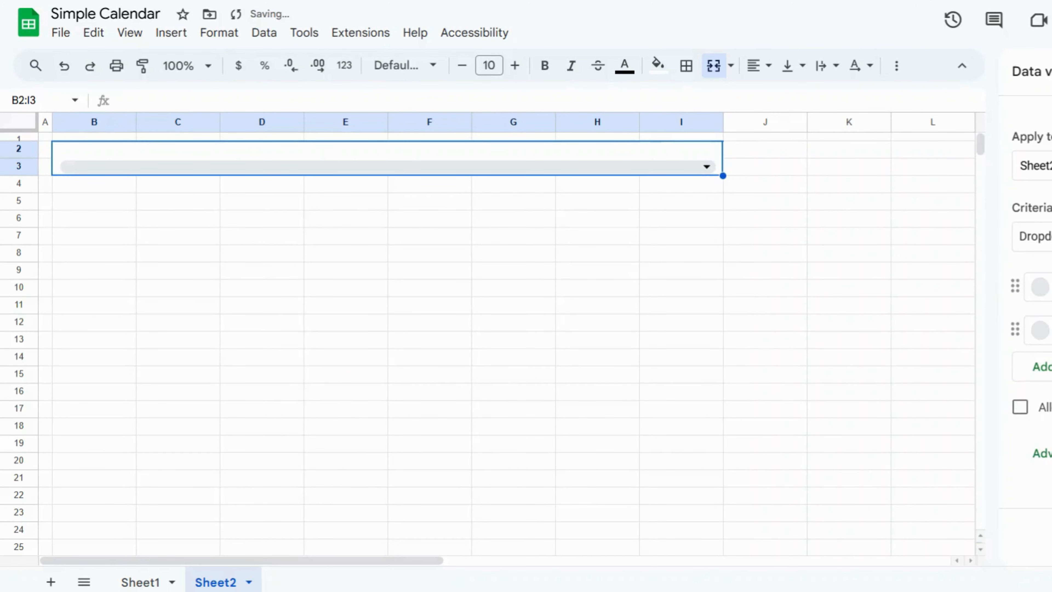
click(1036, 236)
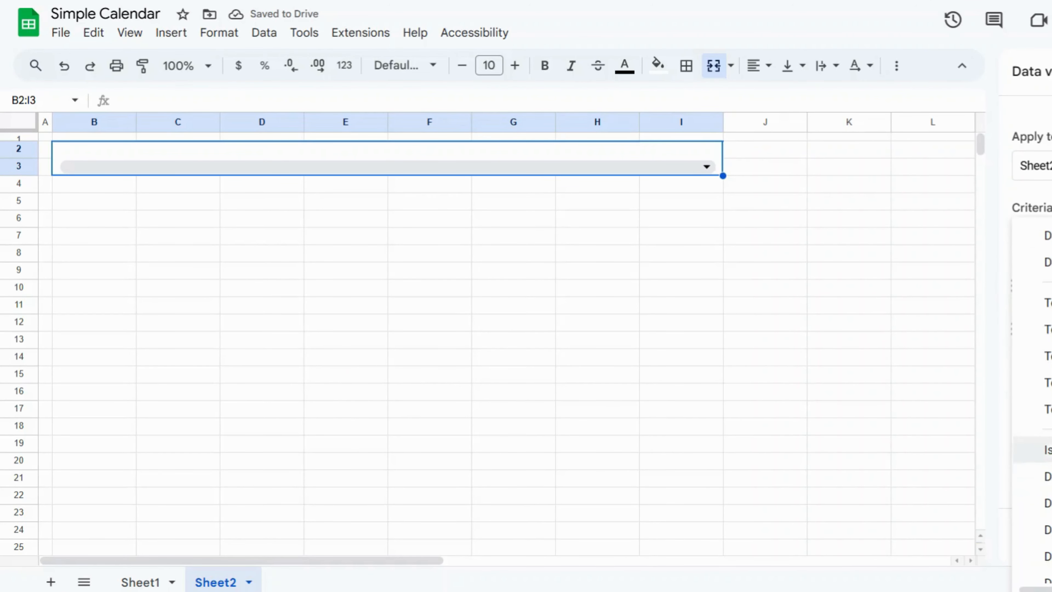
click(1044, 450)
click(1022, 423)
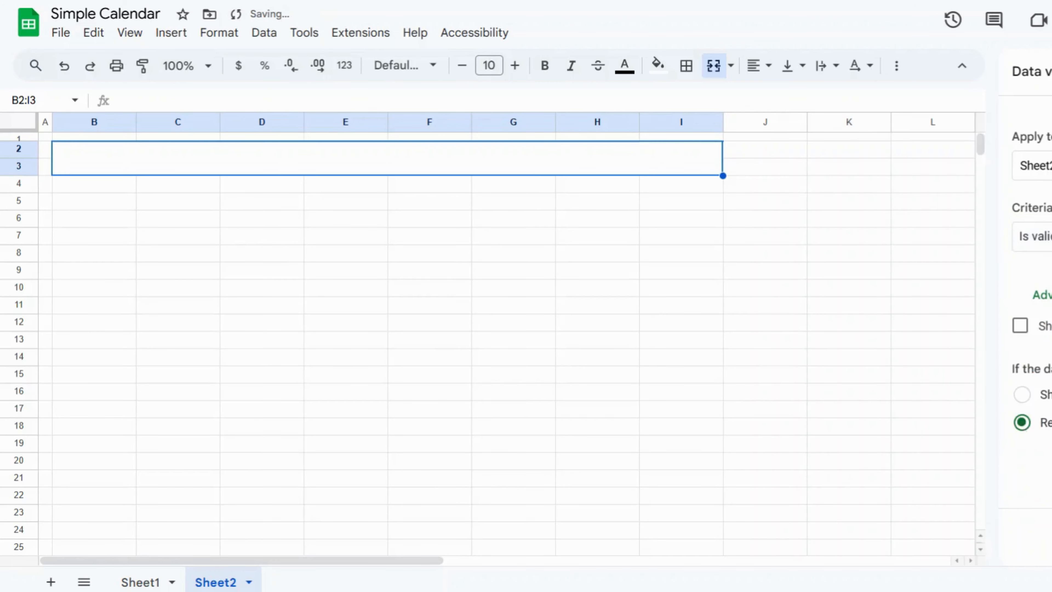
click(1050, 534)
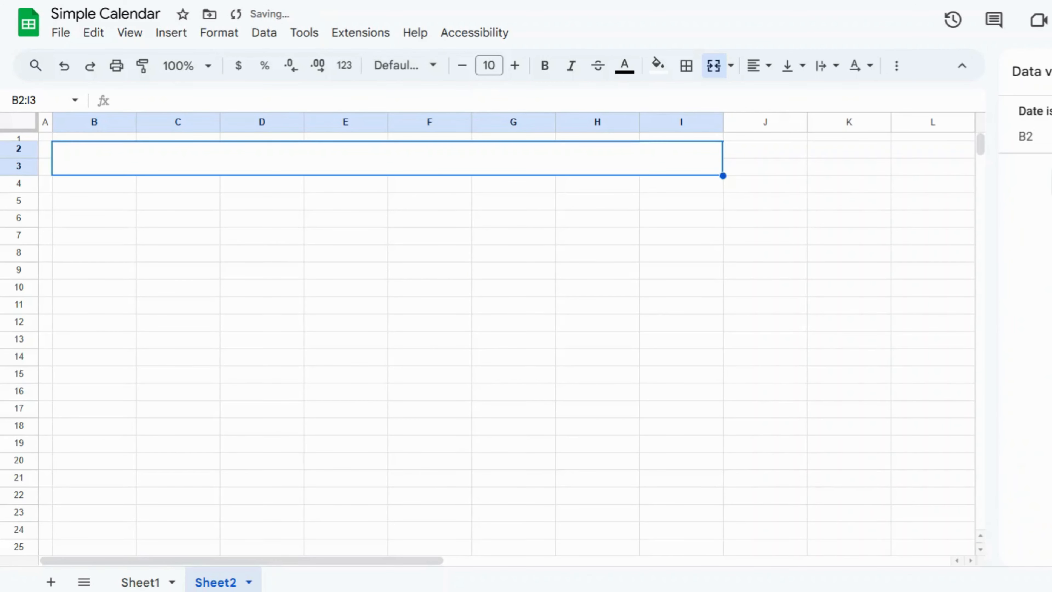
Step: Pick the date 5/28/2025 in the merged title cell and format it as a bold month and year
double_click(335, 166)
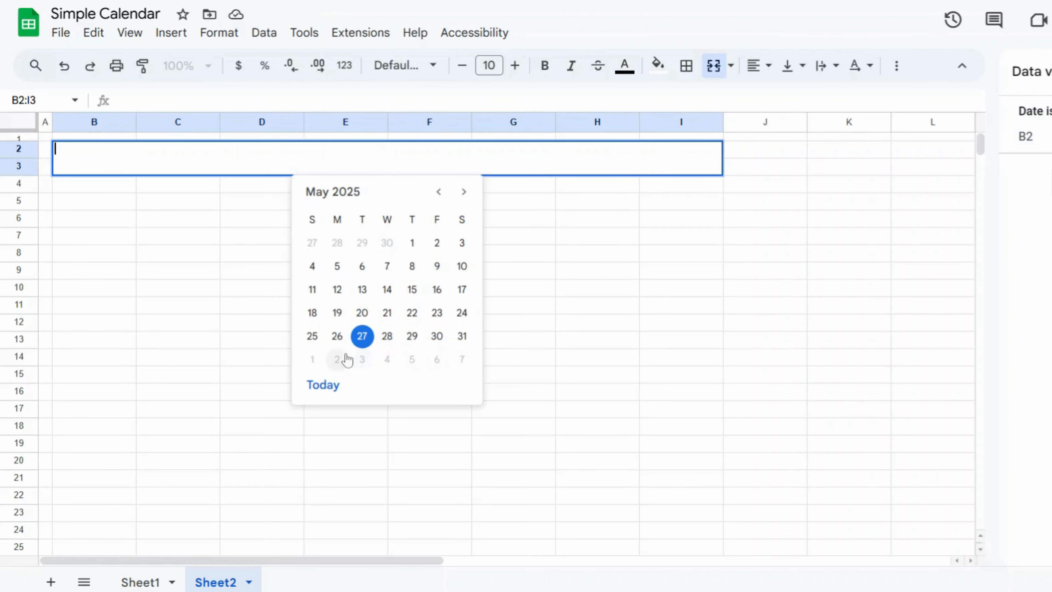
click(386, 336)
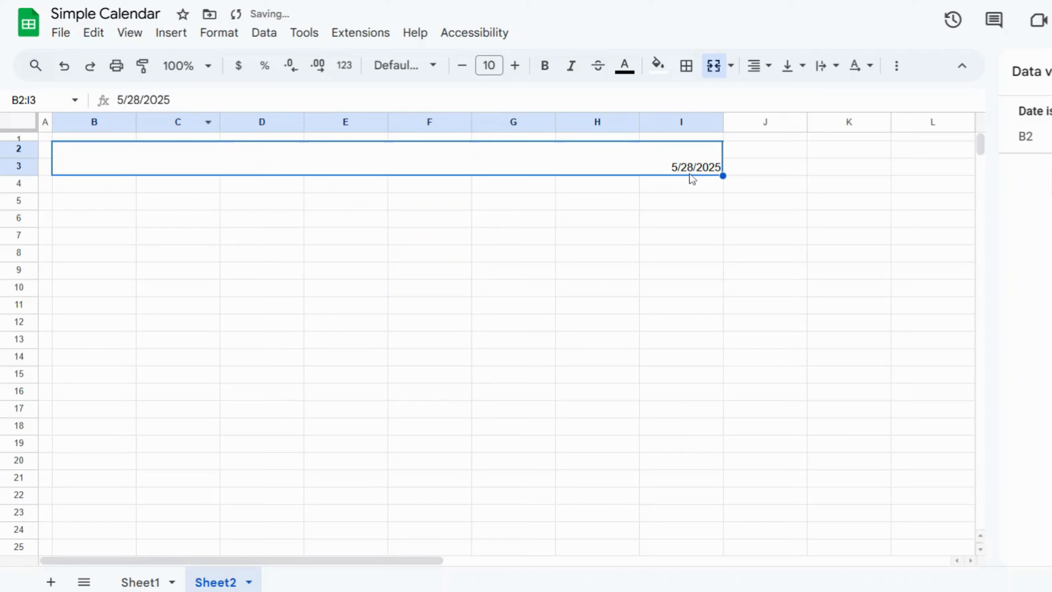
click(218, 32)
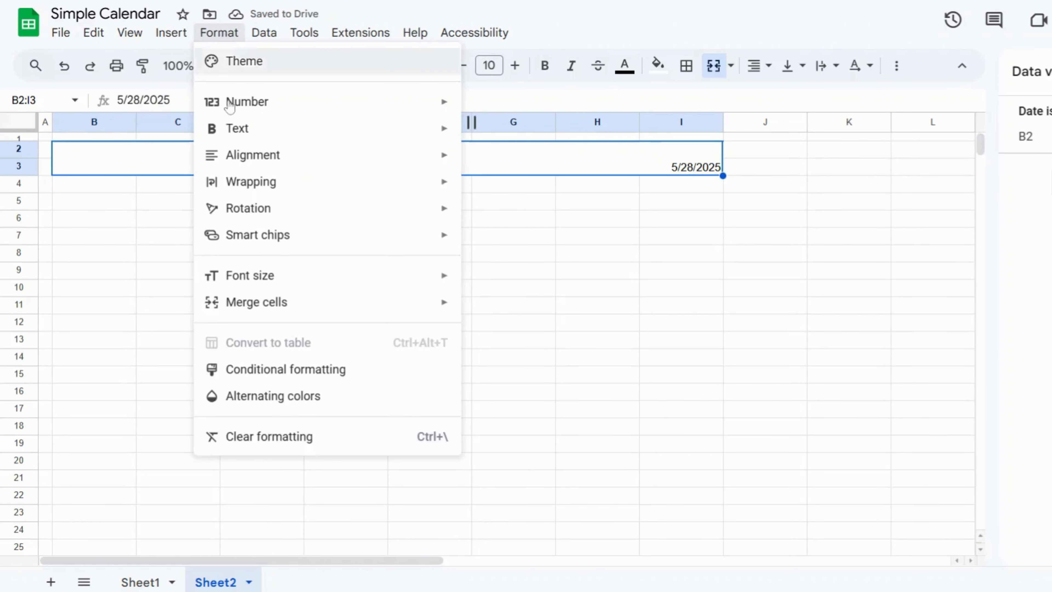
mouse_move(288, 107)
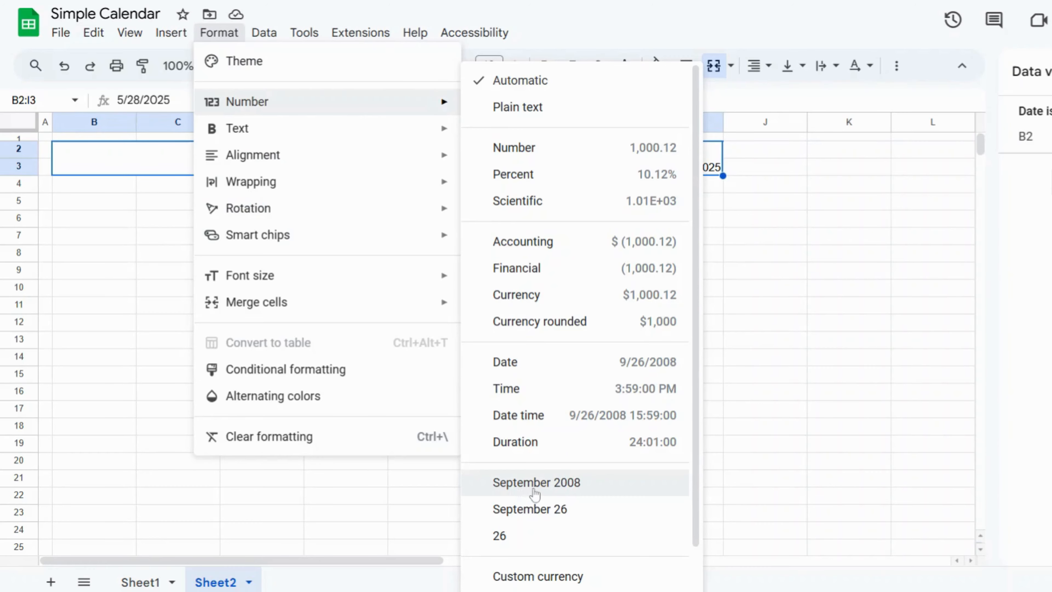
click(534, 483)
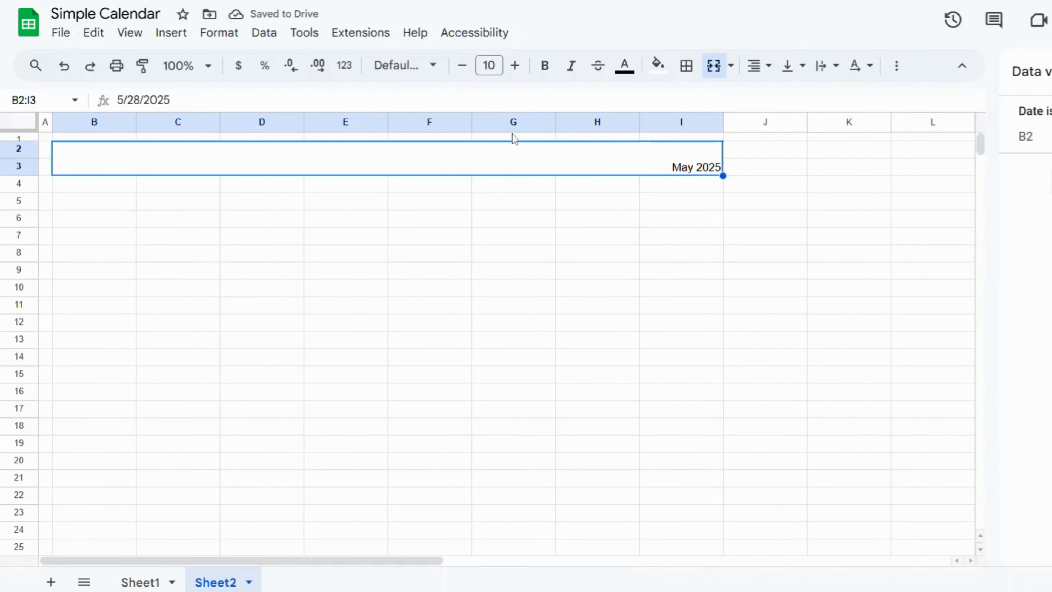
click(545, 65)
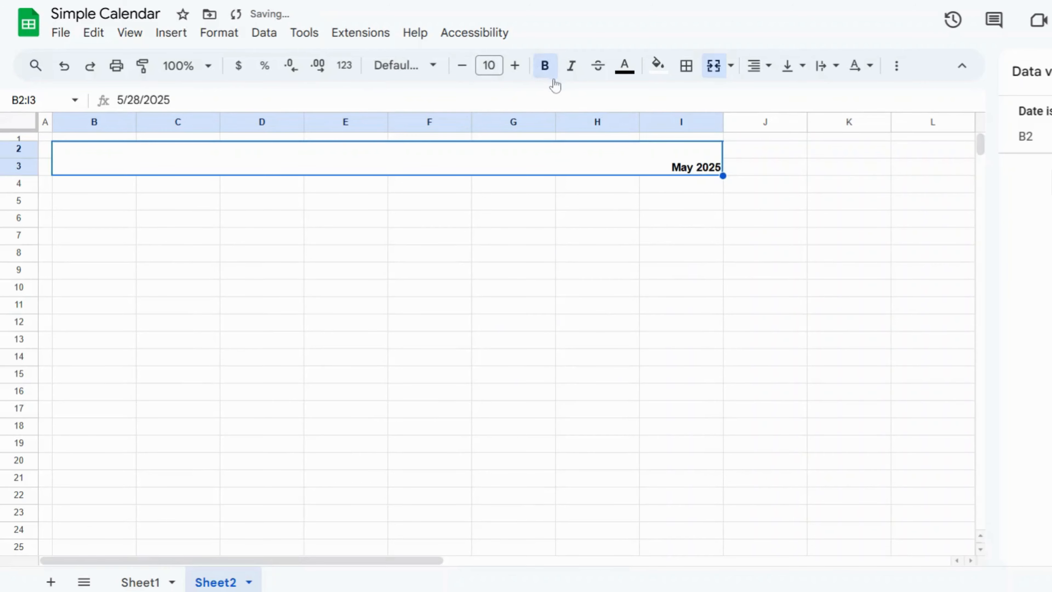
Step: Center the contents of all cells in the sheet horizontally and vertically
click(25, 127)
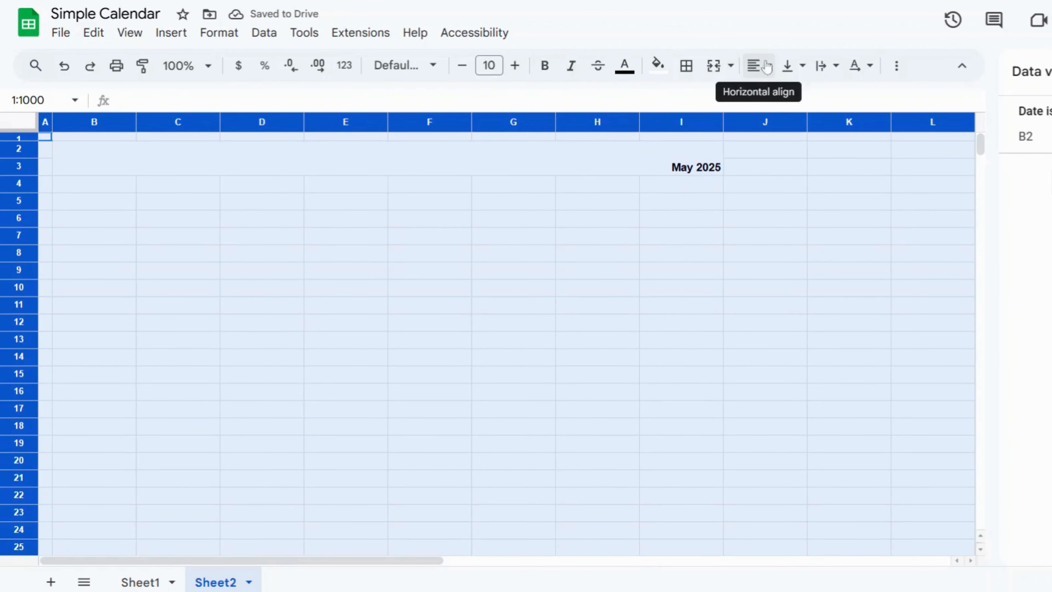
click(753, 66)
click(784, 98)
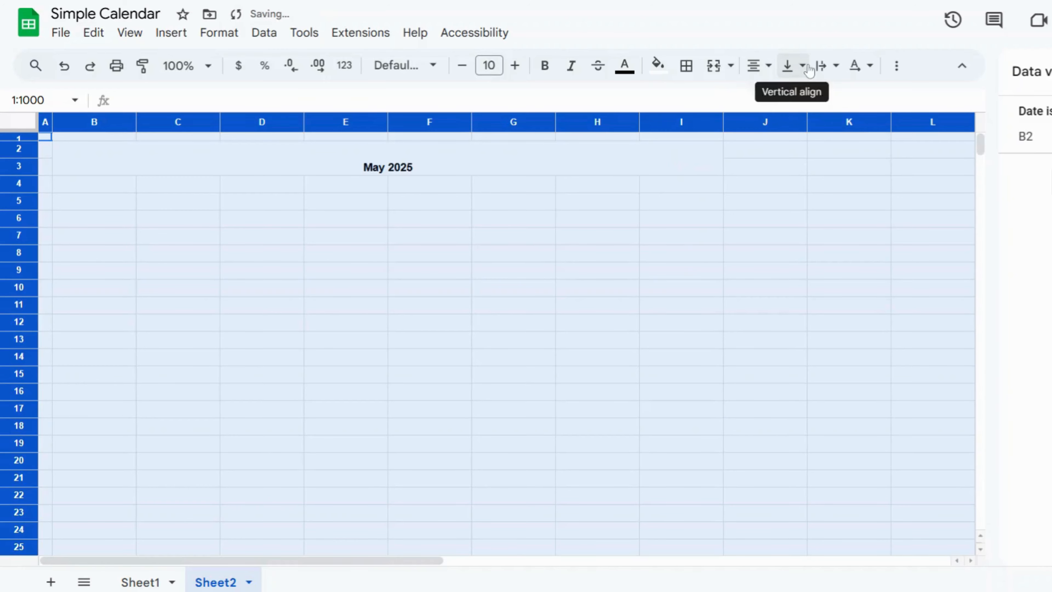
click(789, 66)
click(817, 98)
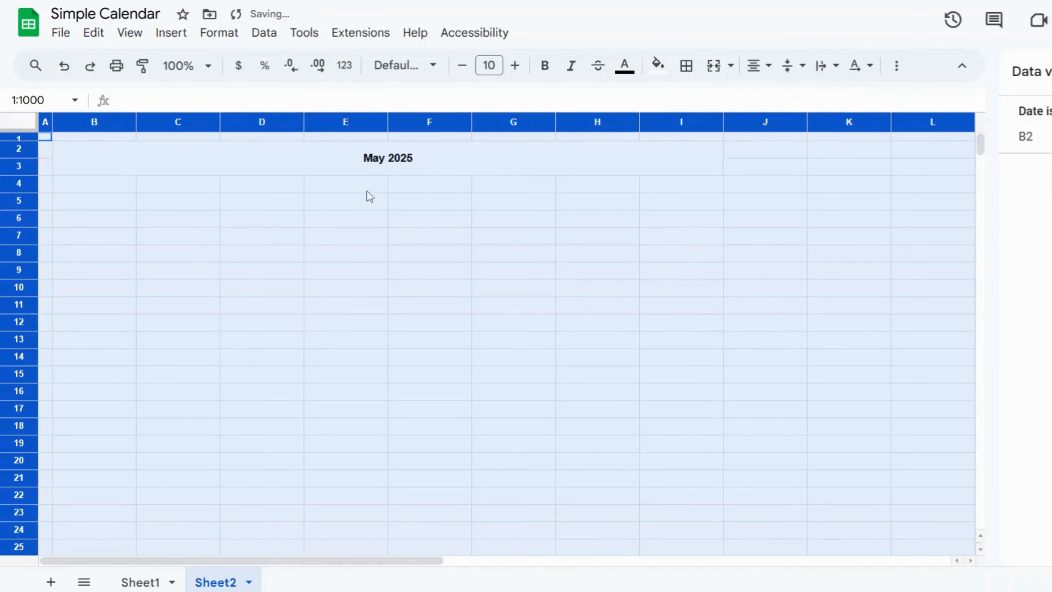
Step: Set the font size of the month title in B2:I3 to 26
click(274, 170)
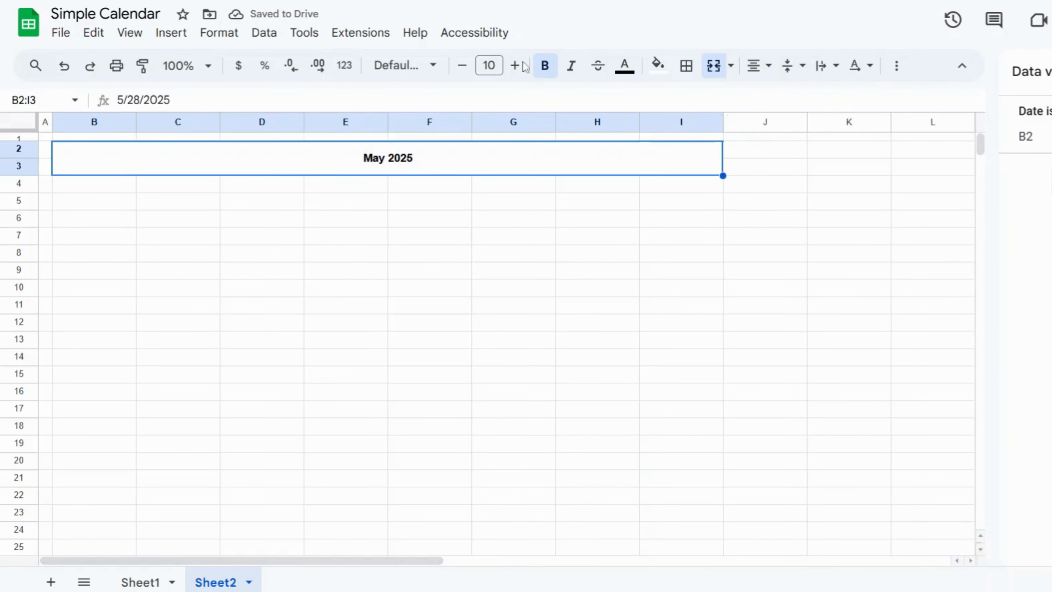
click(489, 66)
click(489, 335)
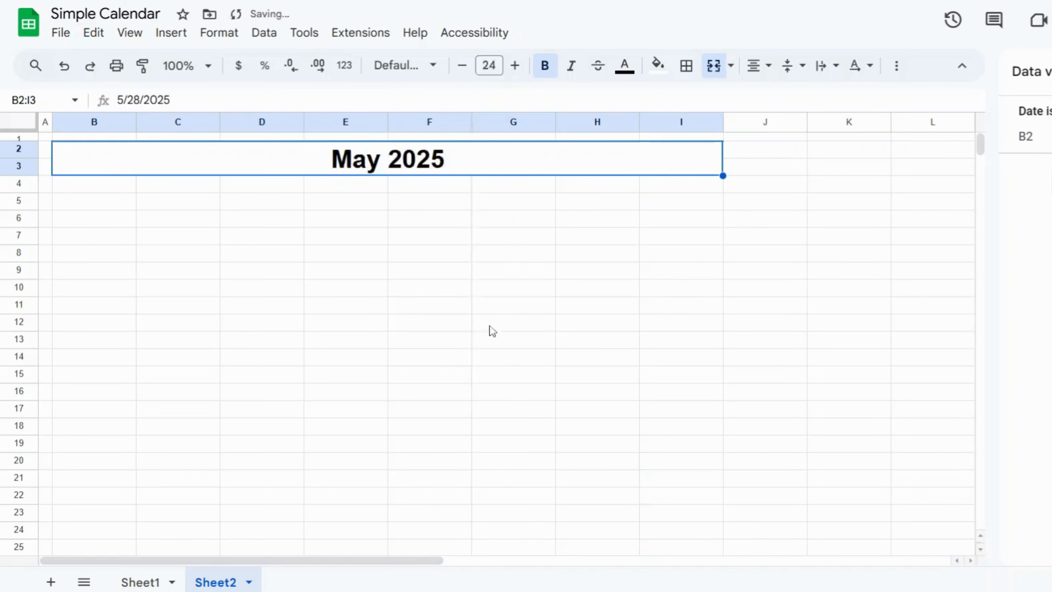
click(515, 66)
click(515, 65)
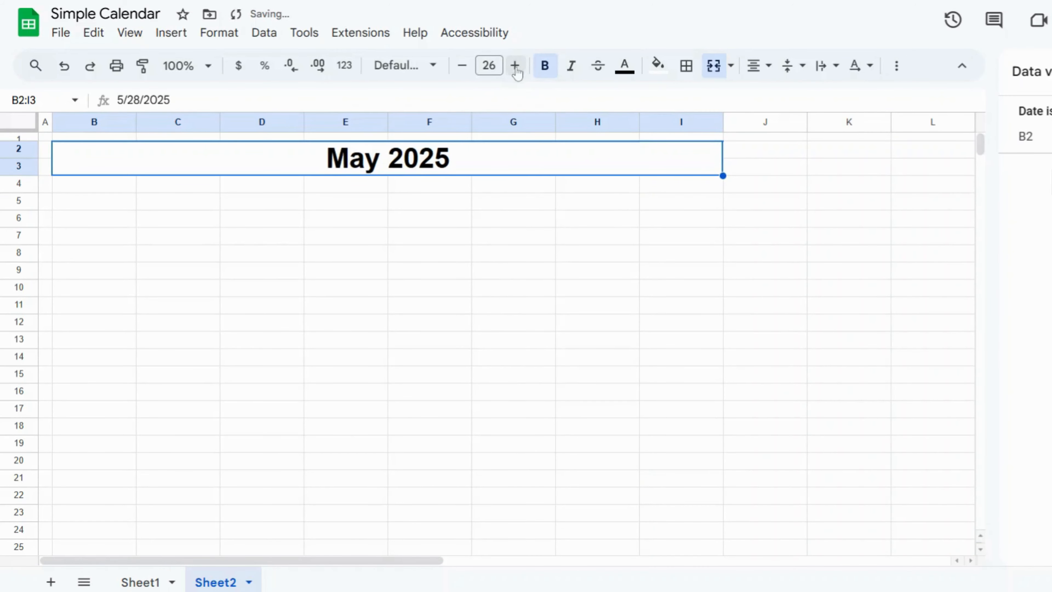
Step: Enter the formula =EOMONTH(B2,-1)+1 in cell B6 to get the first day of the title's month
click(78, 225)
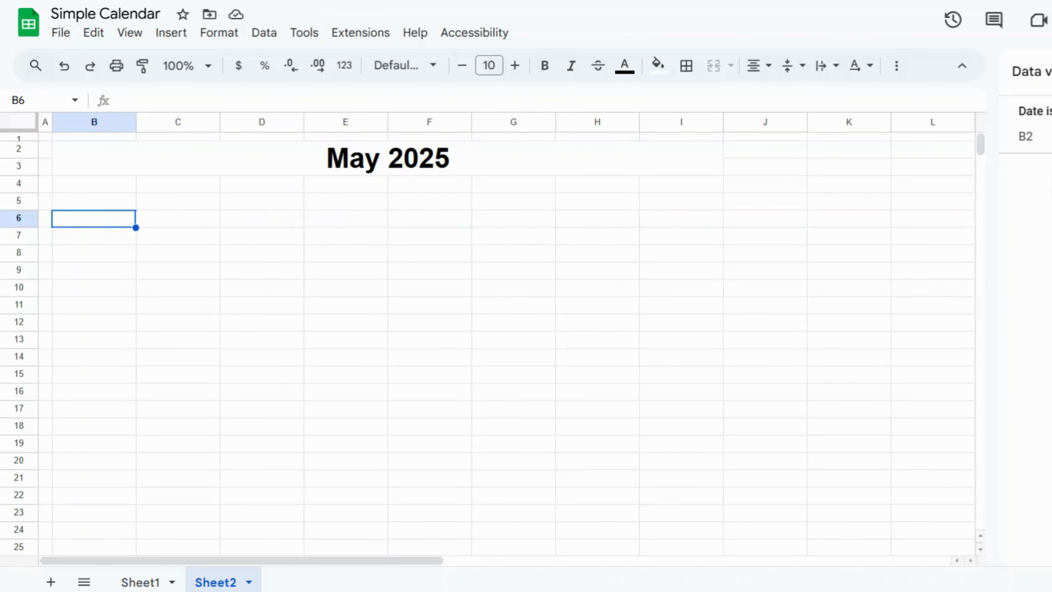
text(=EO)
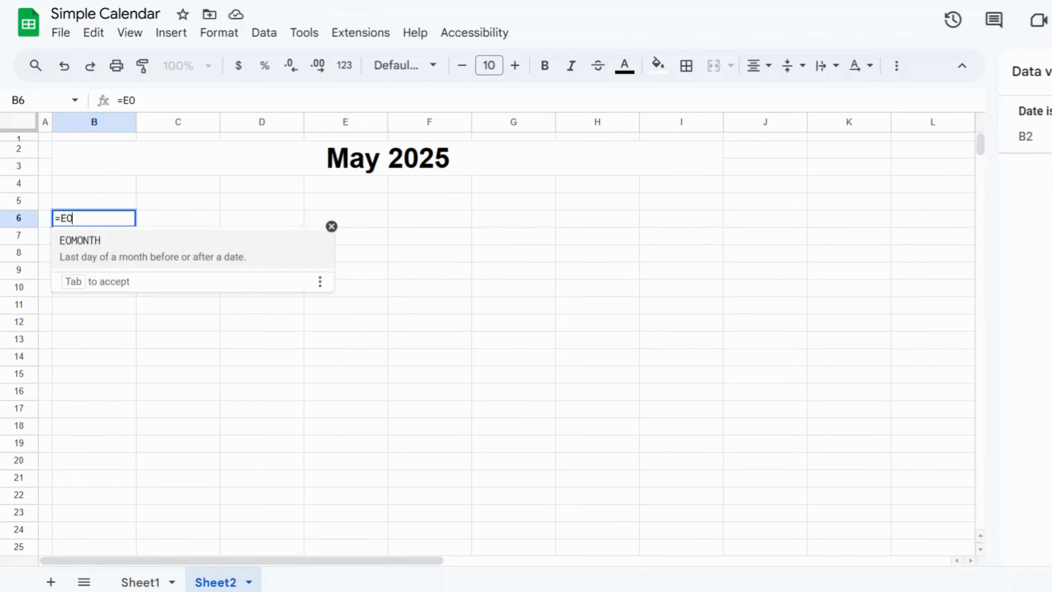
key(Tab)
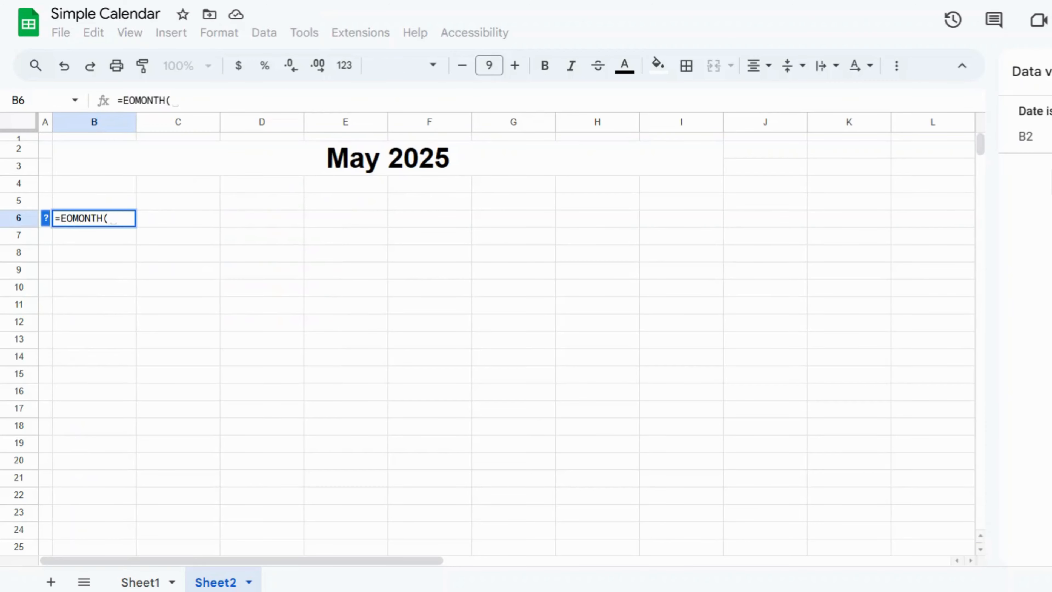
click(361, 167)
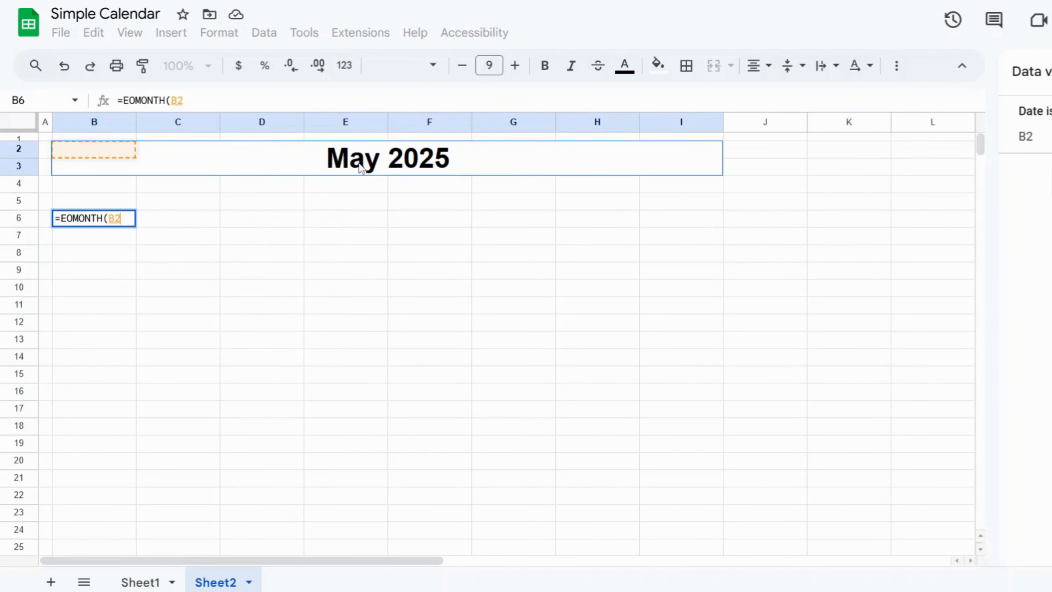
text(,)
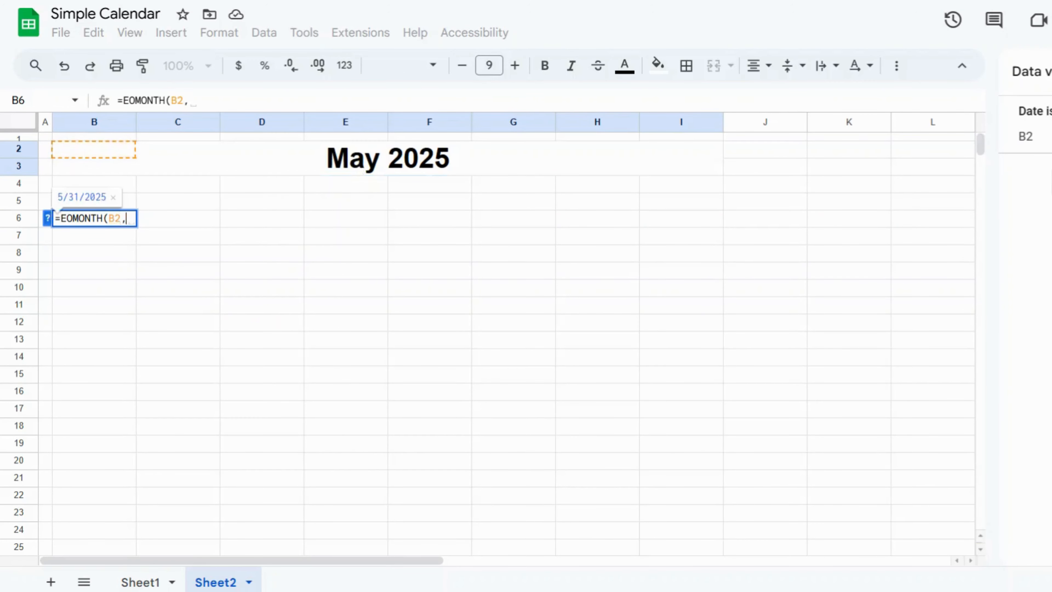
text(-1)
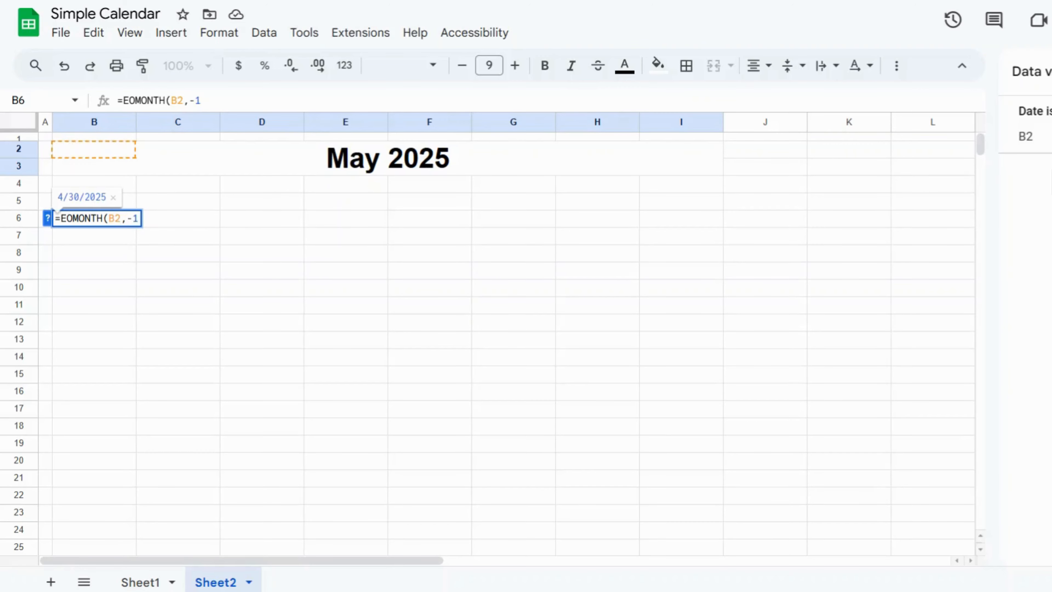
text()+1)
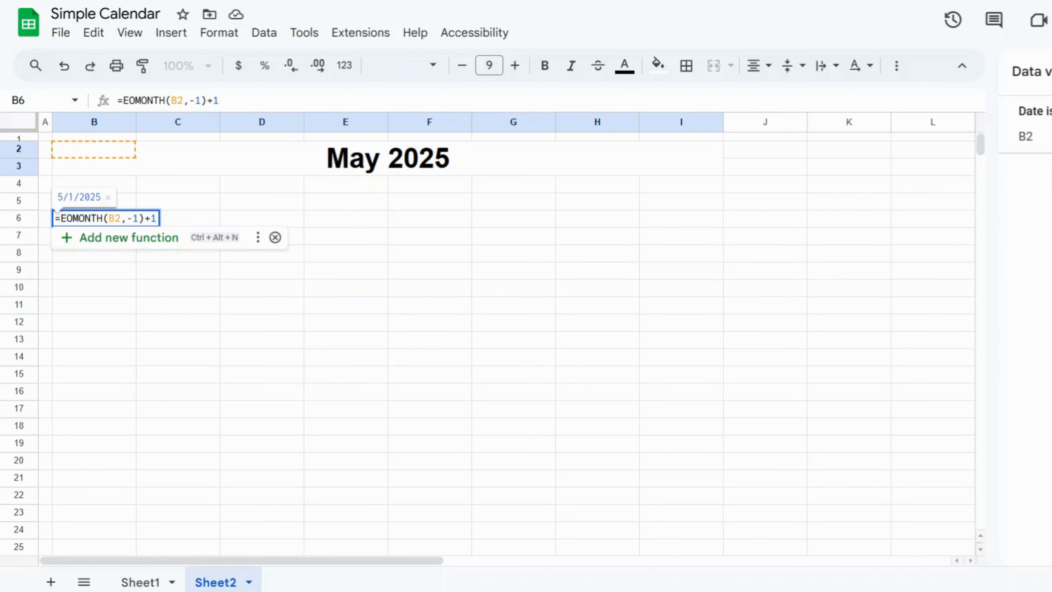
key(Return)
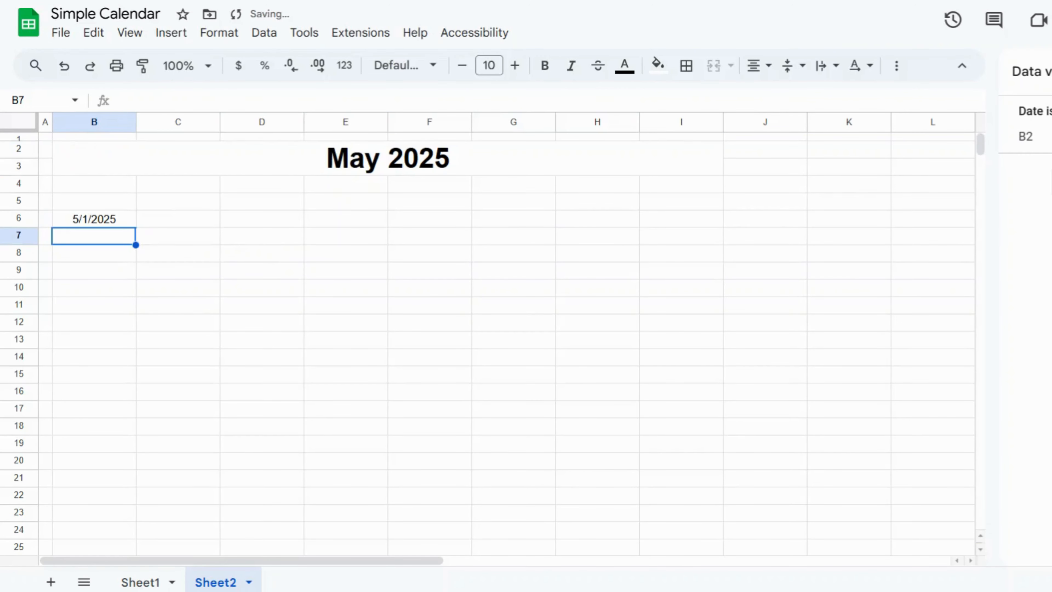
Step: Format the date in cell B6 to show only the day number
click(93, 225)
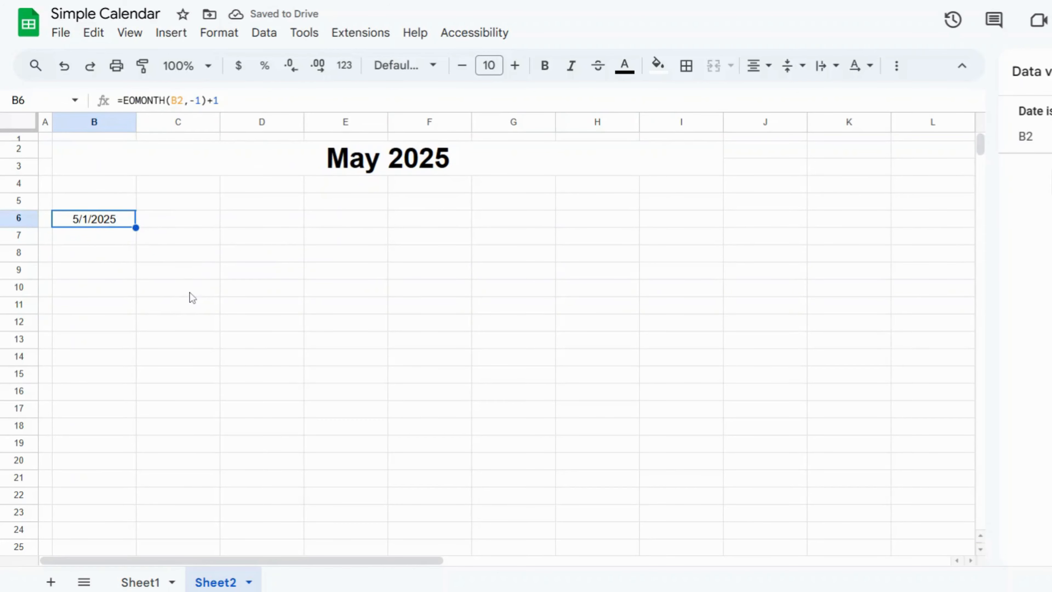
click(220, 34)
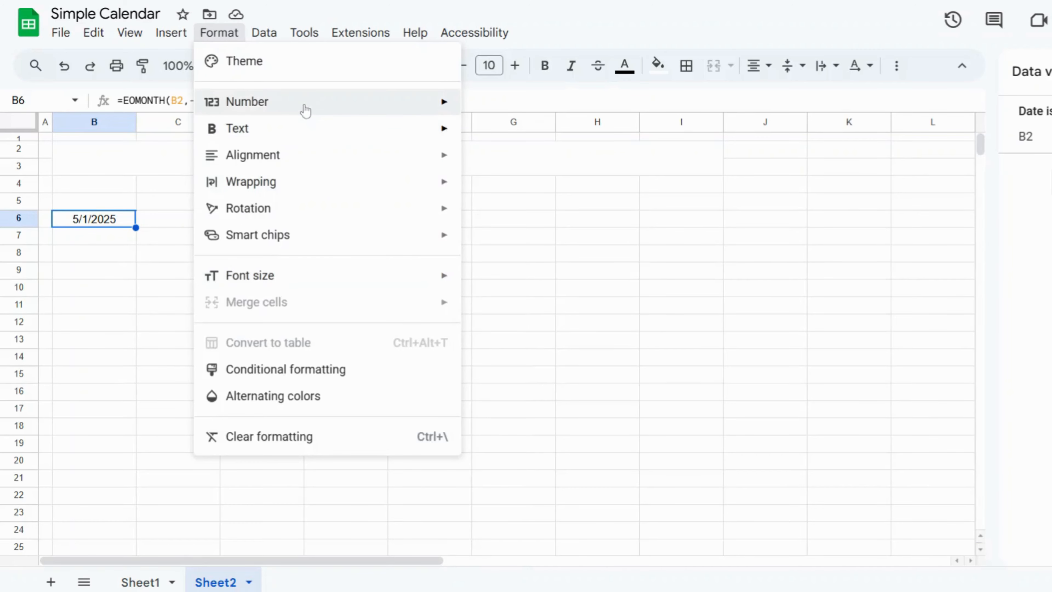
mouse_move(326, 102)
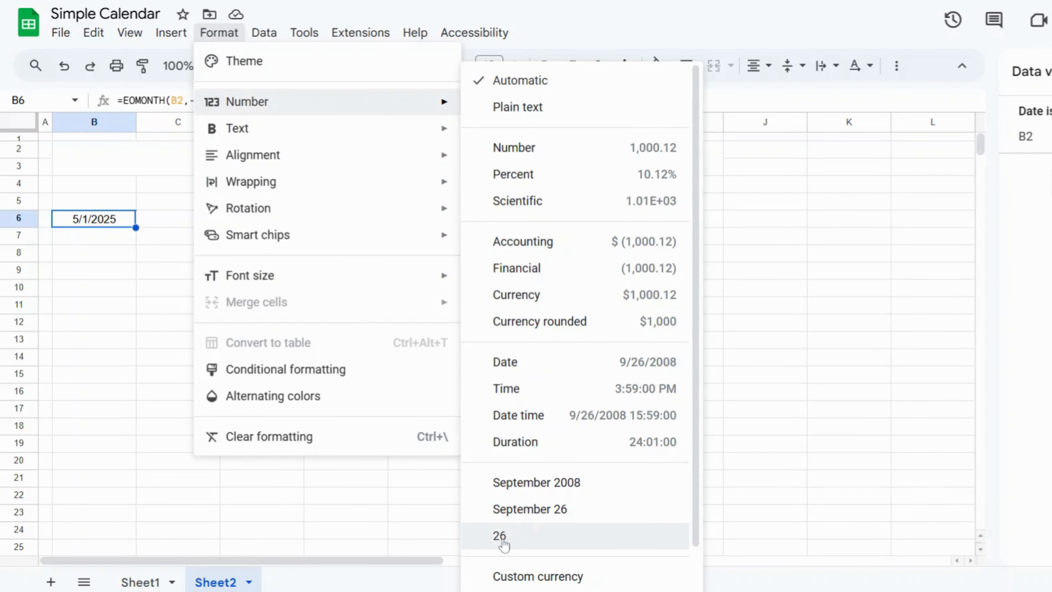
click(503, 544)
Step: Enter the formula =B6+1 in cell C6 to get the second day of the month
click(162, 232)
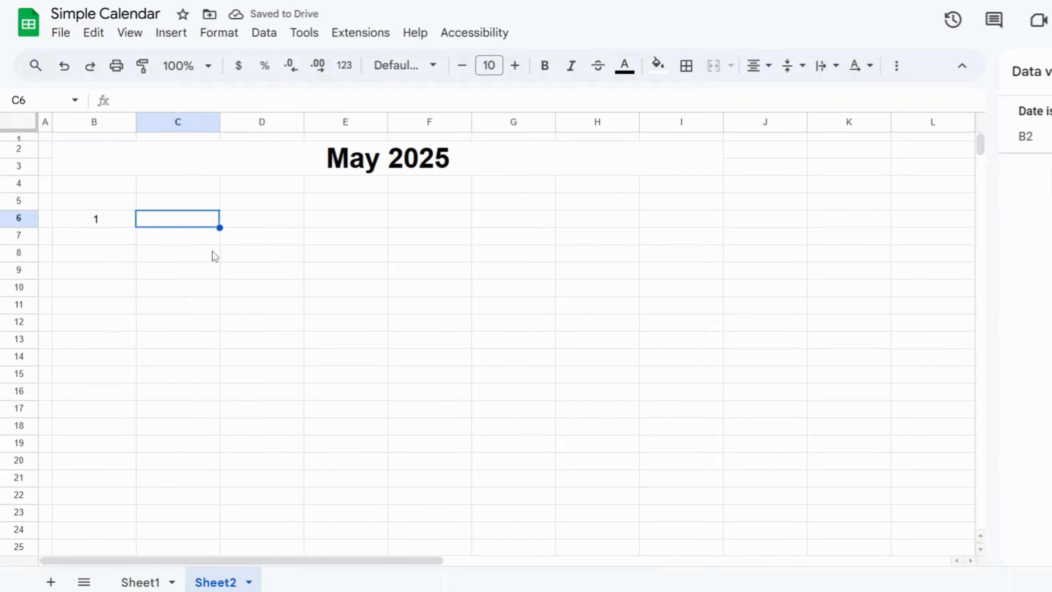
text(=)
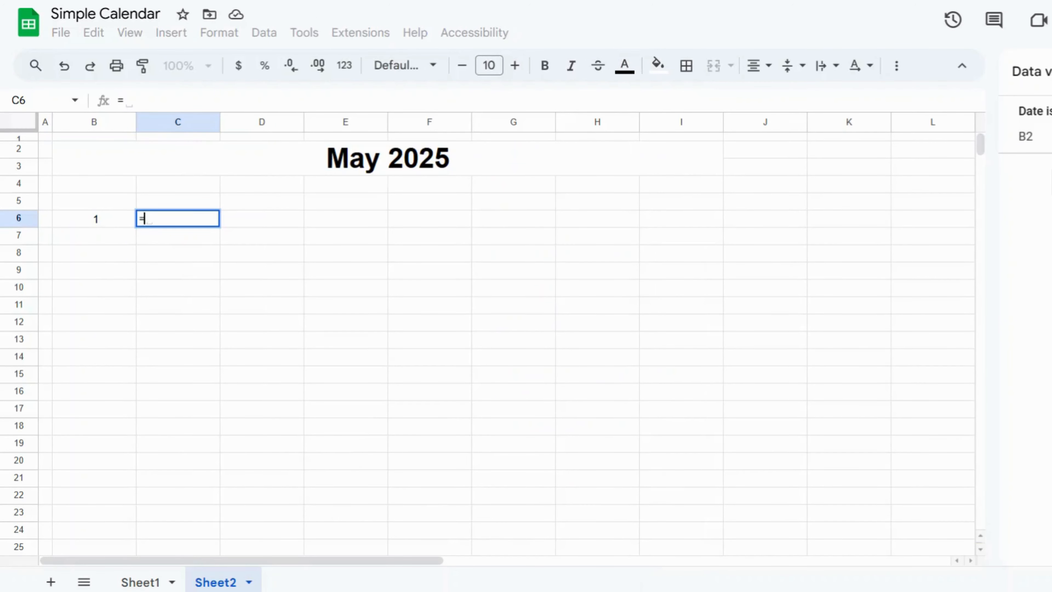
click(118, 220)
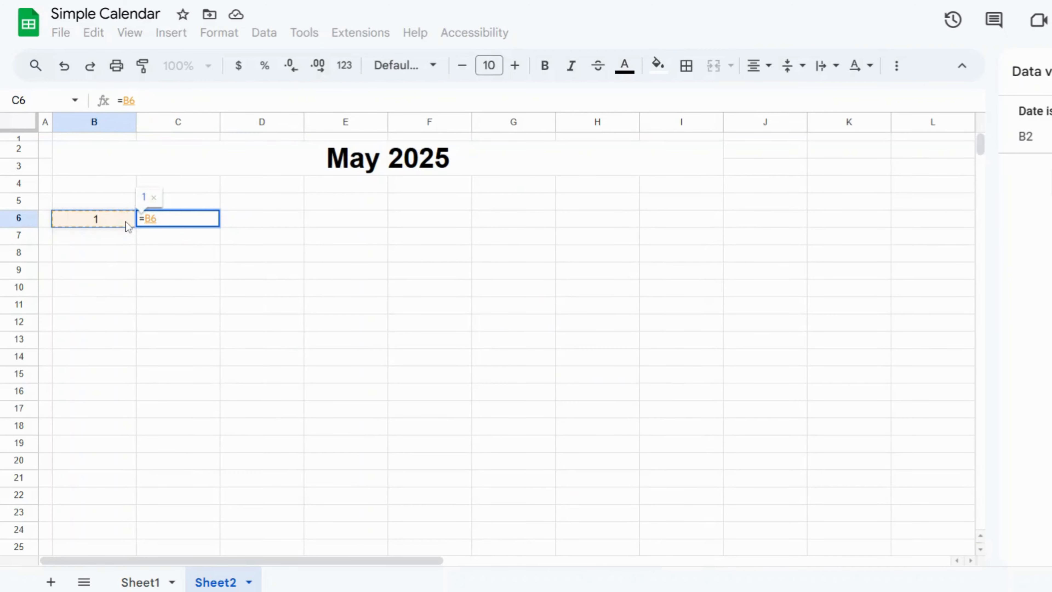
text(+1)
key(Return)
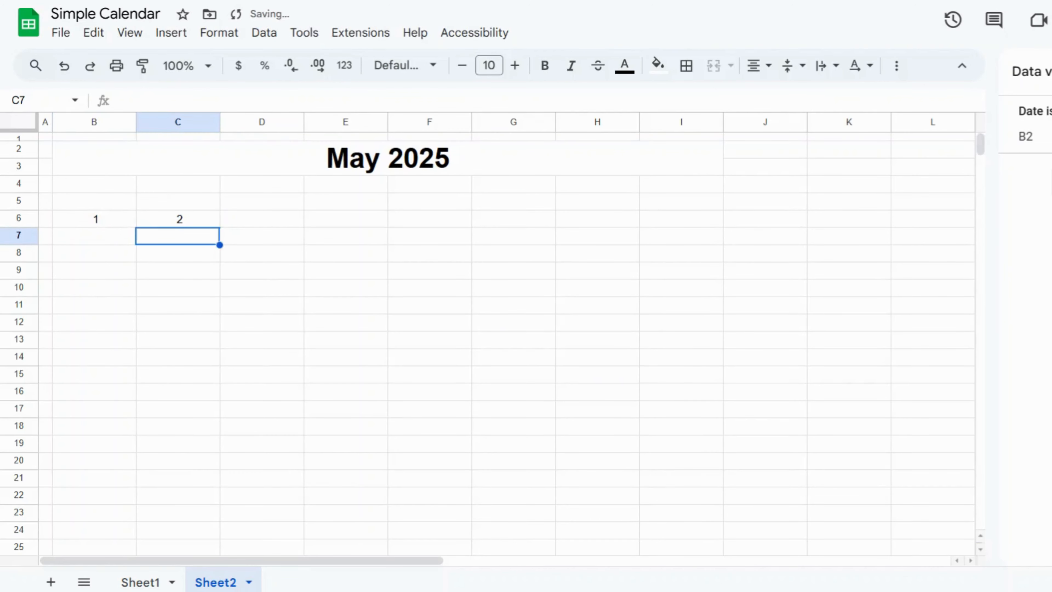
Step: Copy the formula in C6 across row 6 through column I
click(176, 223)
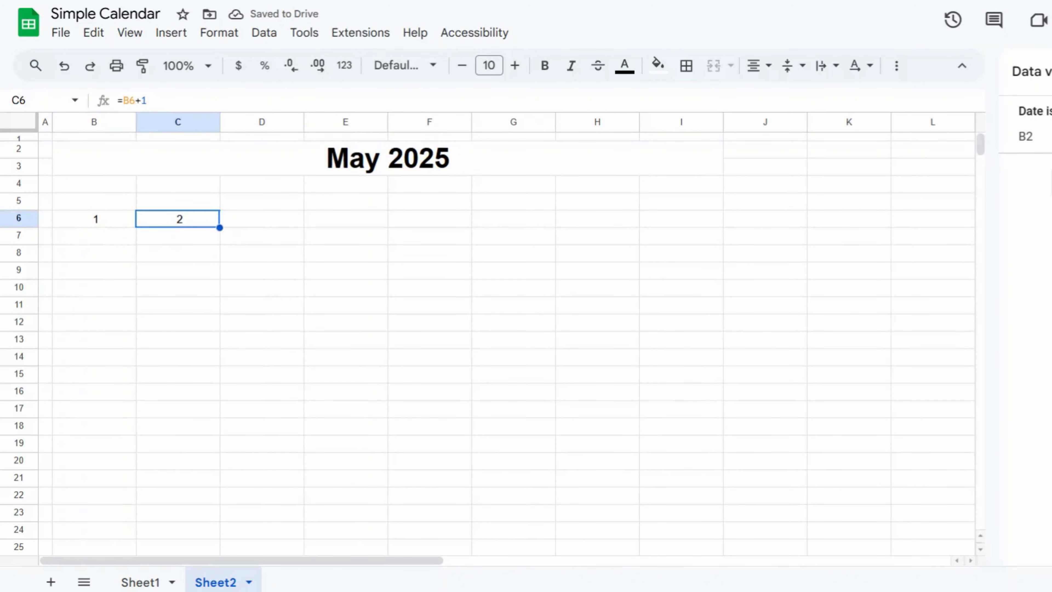
drag(219, 227, 682, 219)
click(597, 271)
Step: Delete column I so the calendar spans the seven columns B to H
click(678, 124)
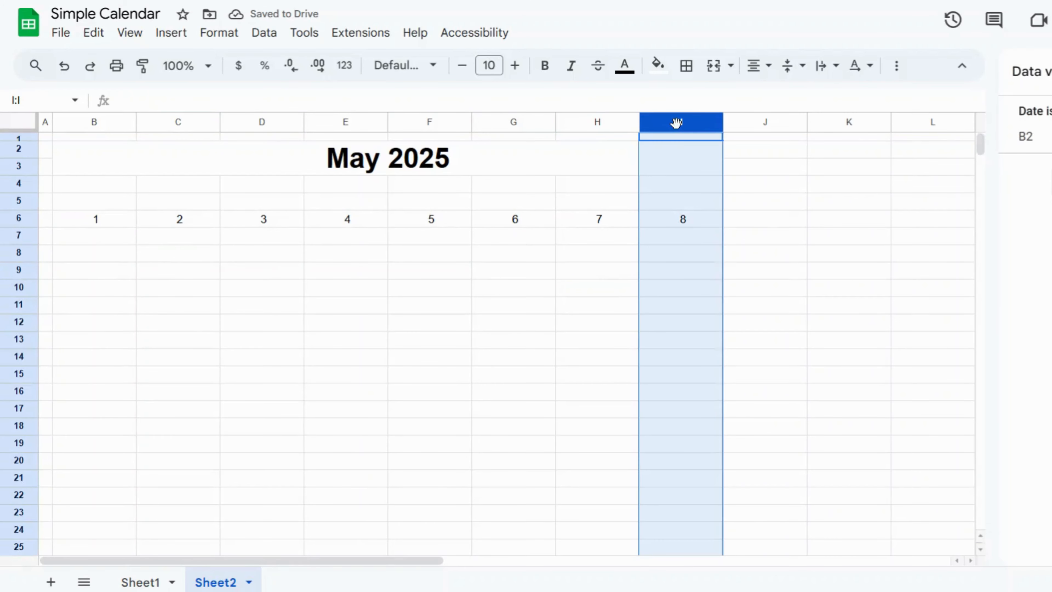
right_click(679, 124)
click(744, 254)
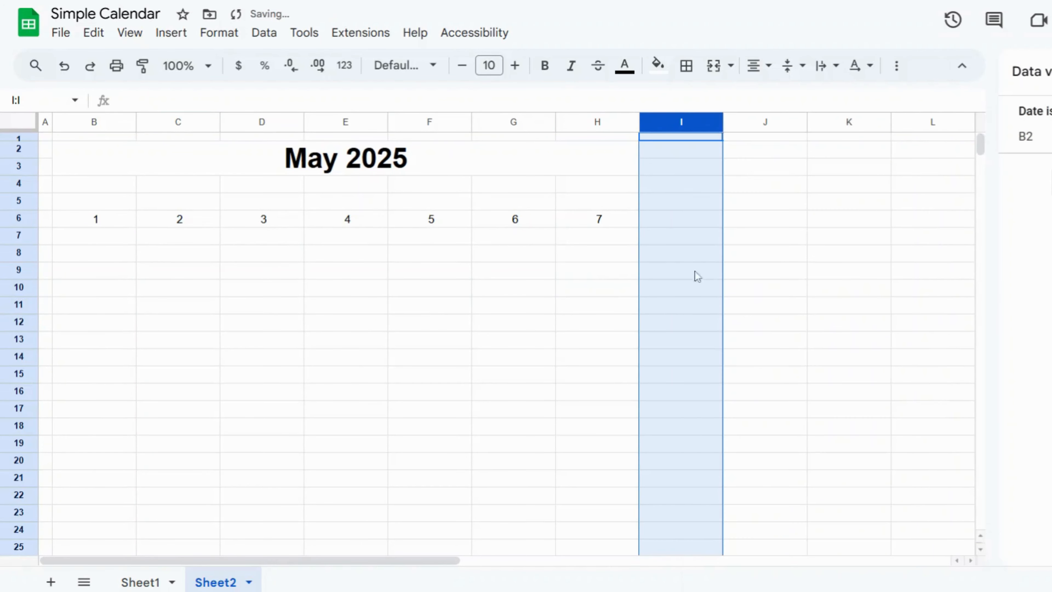
click(617, 278)
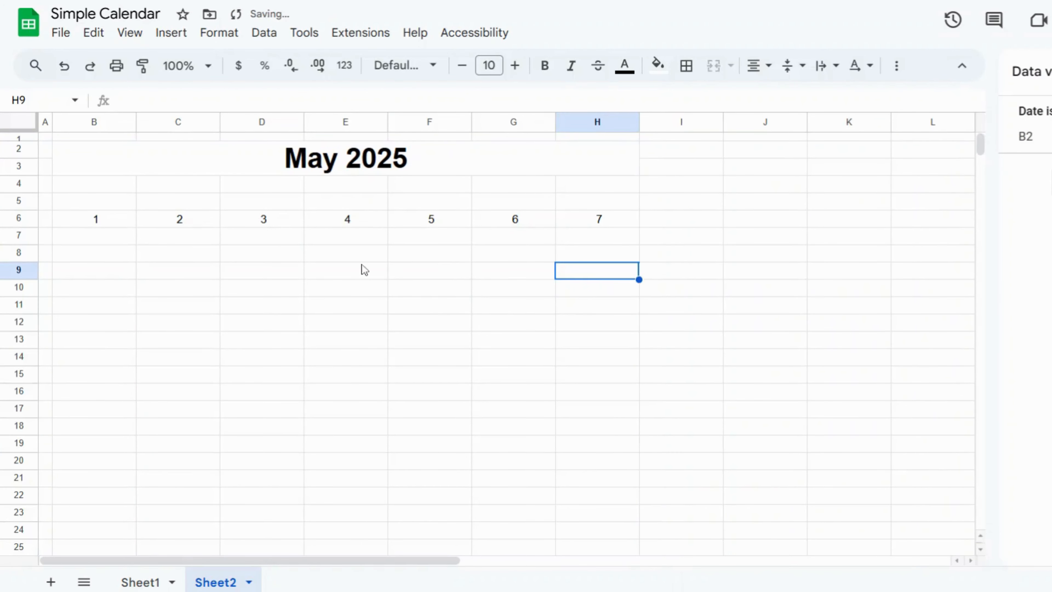
Step: Enter the formula =H6+1 in cell B7 to continue the day numbers into the second week
click(105, 240)
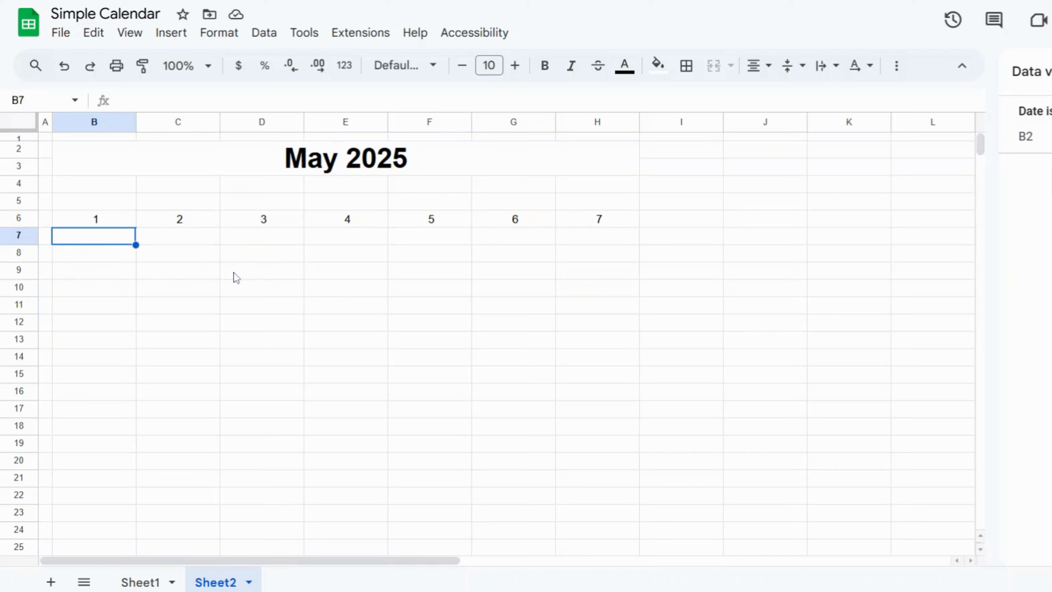
text(+)
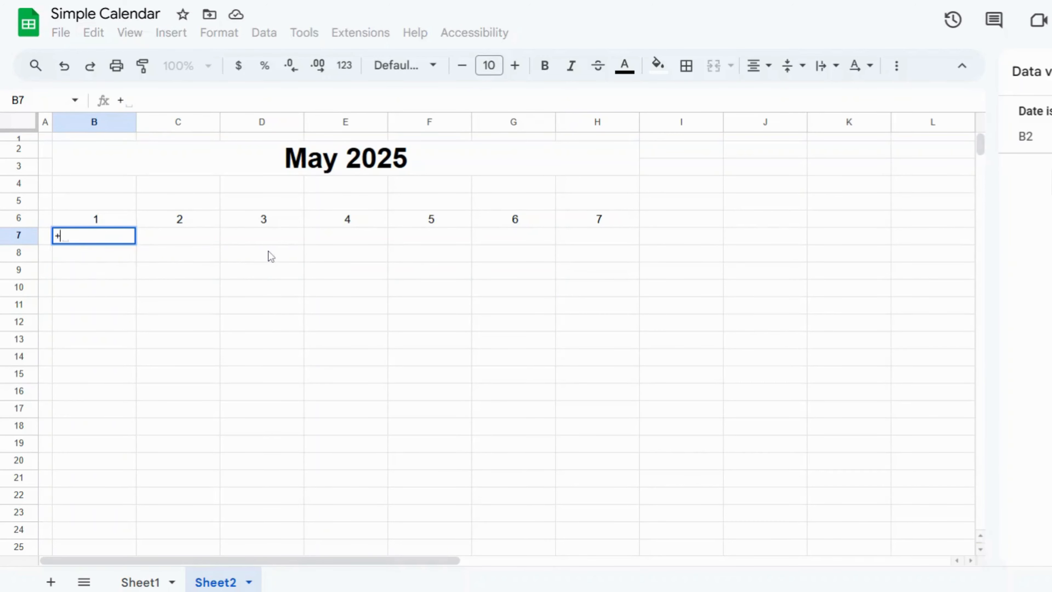
key(BackSpace)
text(=)
click(567, 217)
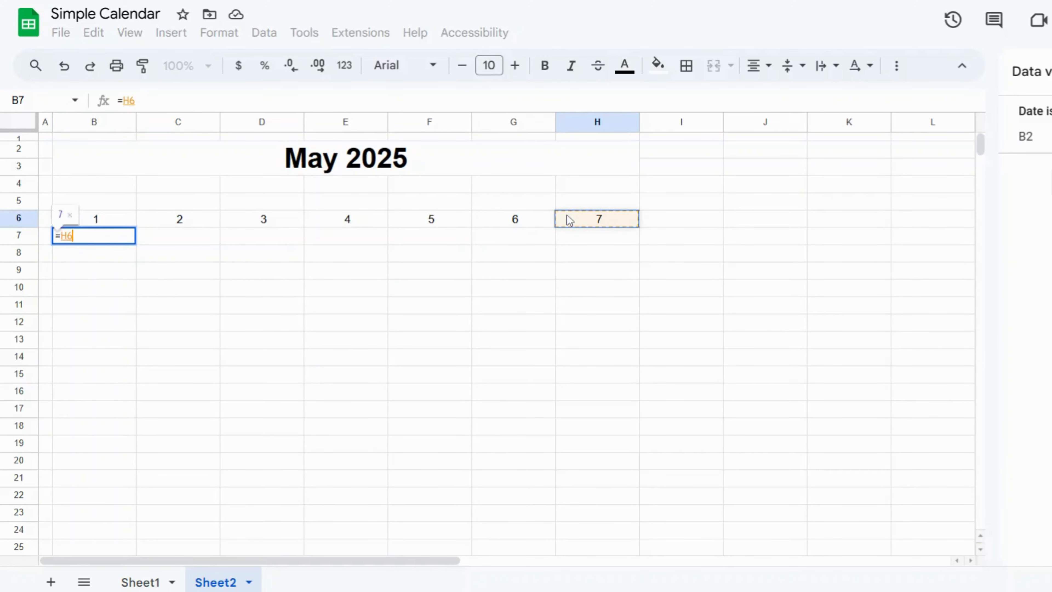
text(+1)
key(Return)
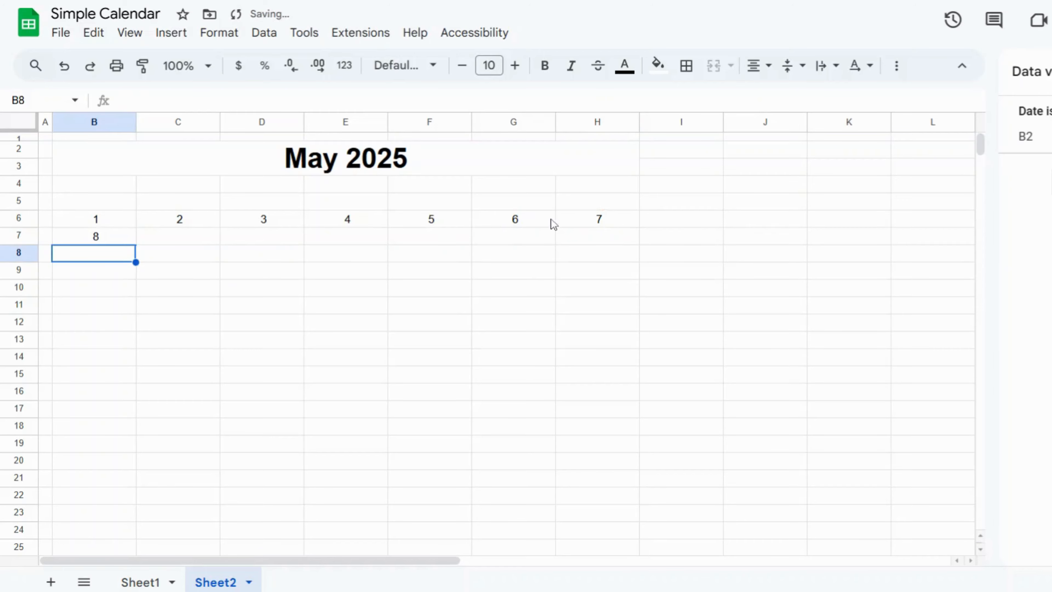
Step: Copy the day formulas down to complete the second and third weeks in rows 7 and 8 through column H
drag(189, 227, 634, 244)
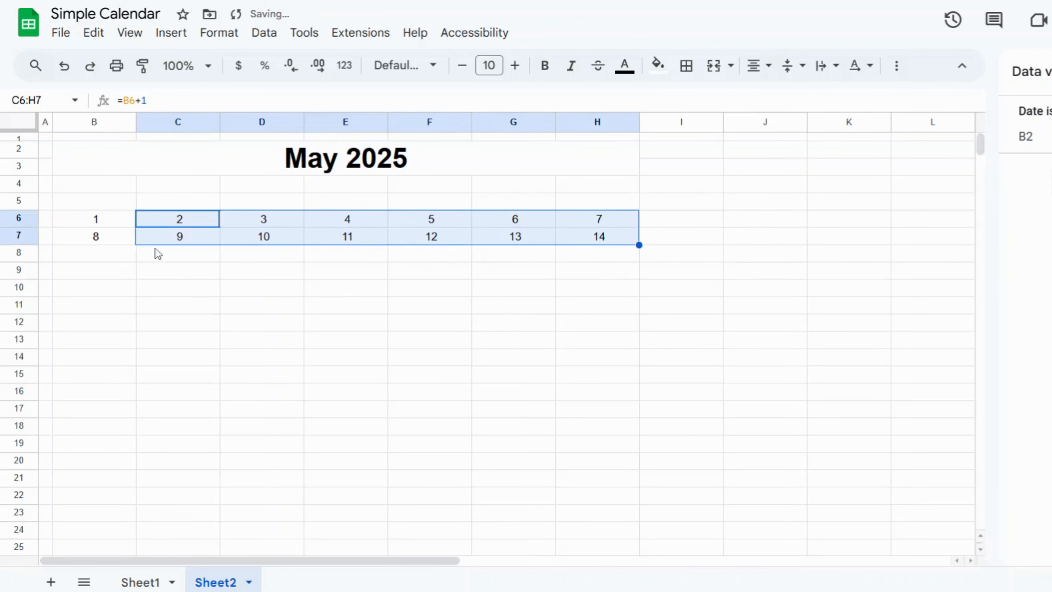
click(113, 242)
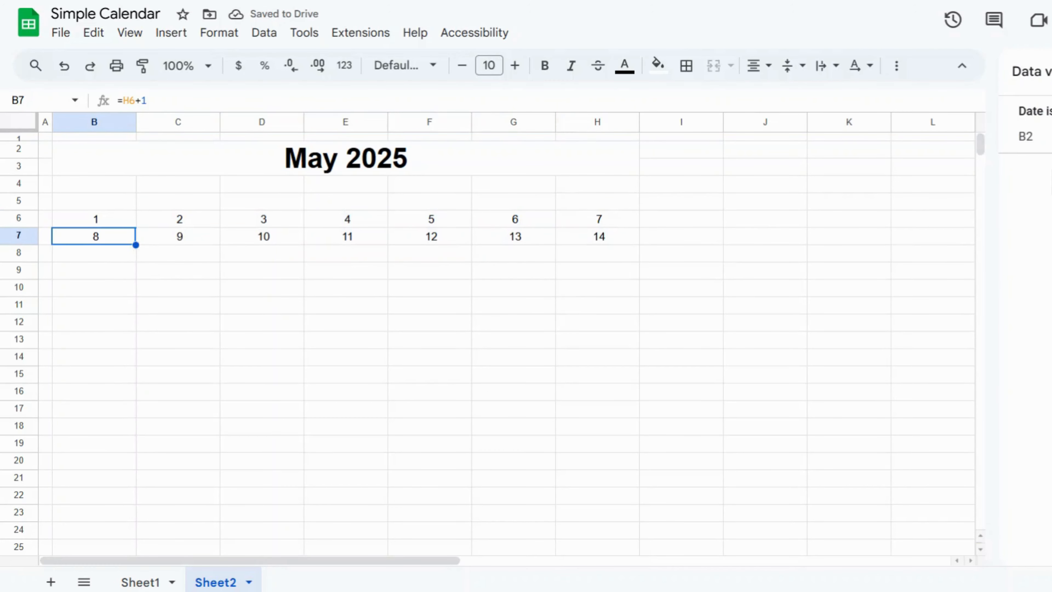
drag(135, 245, 640, 263)
click(134, 288)
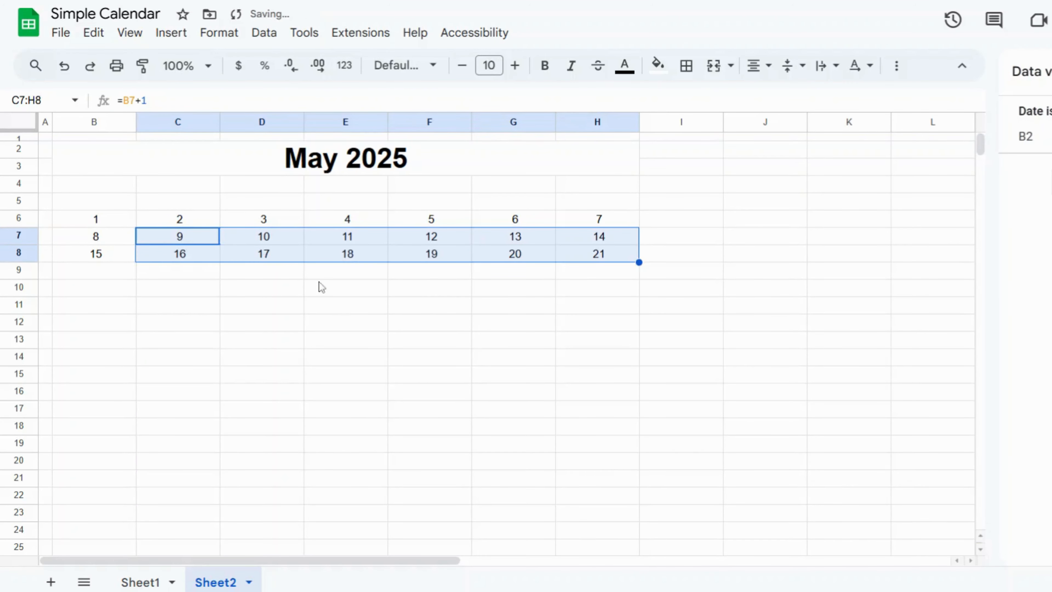
Step: Extend the day formulas from row 8 into row 9 across columns B to H
click(102, 258)
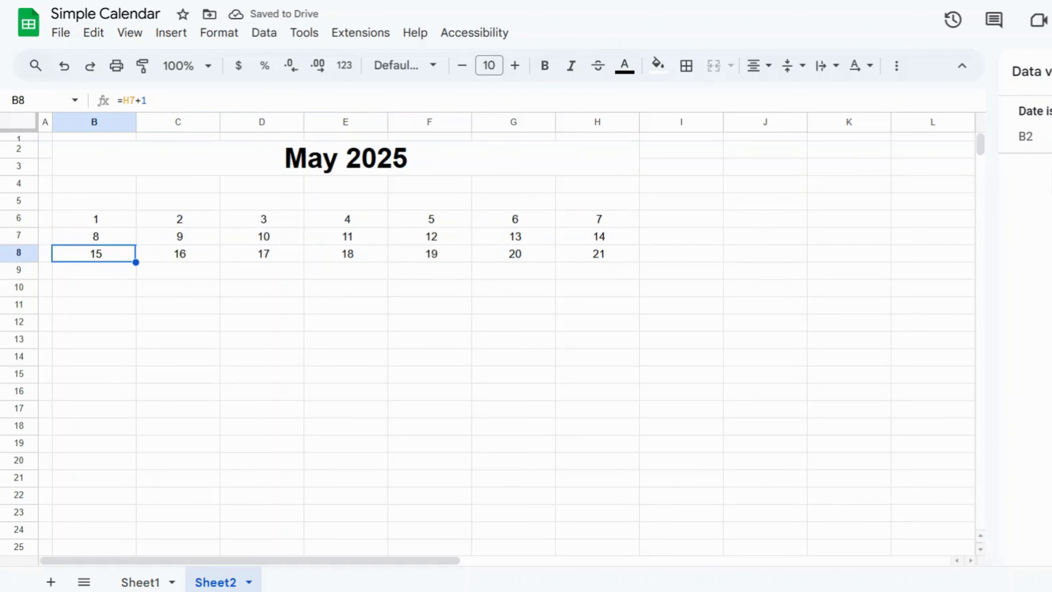
drag(136, 262, 96, 276)
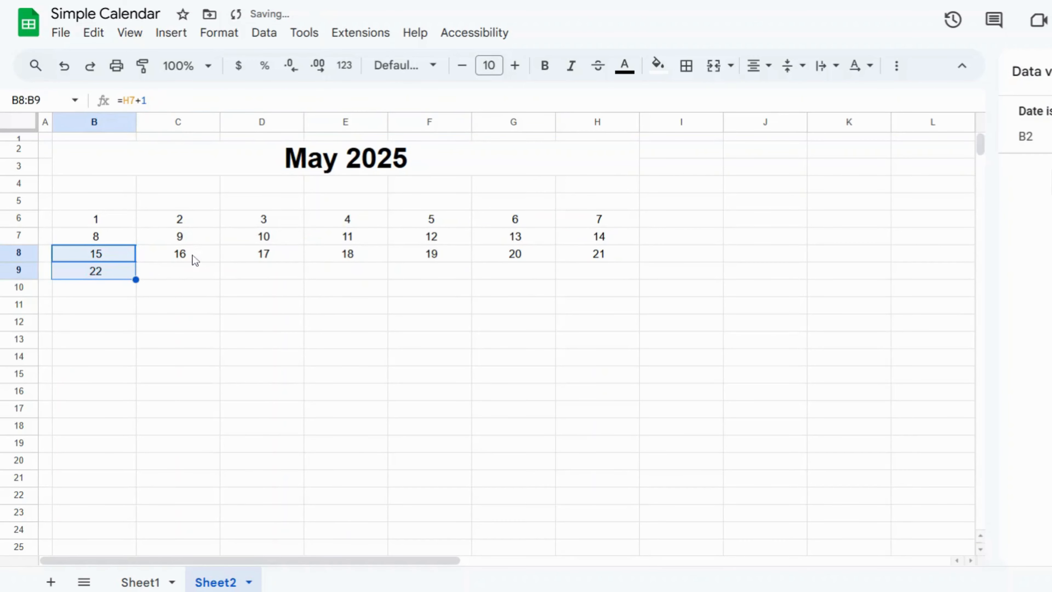
drag(194, 260, 637, 276)
Step: Fill row 10 with the day formulas from row 9 across columns B to H, undoing the overfill into row 11
click(109, 277)
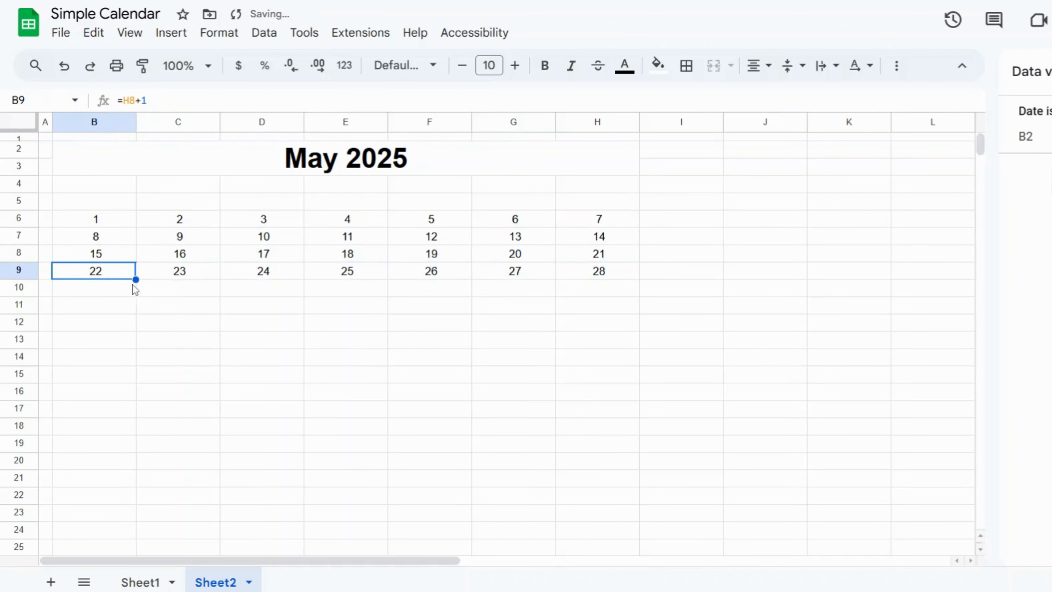
drag(136, 279, 634, 313)
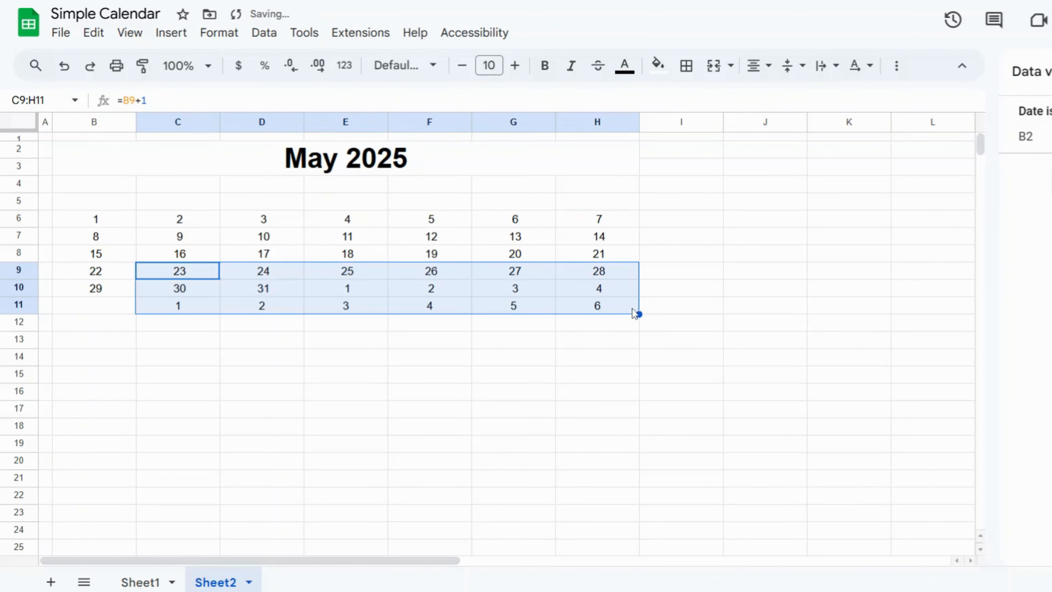
click(595, 329)
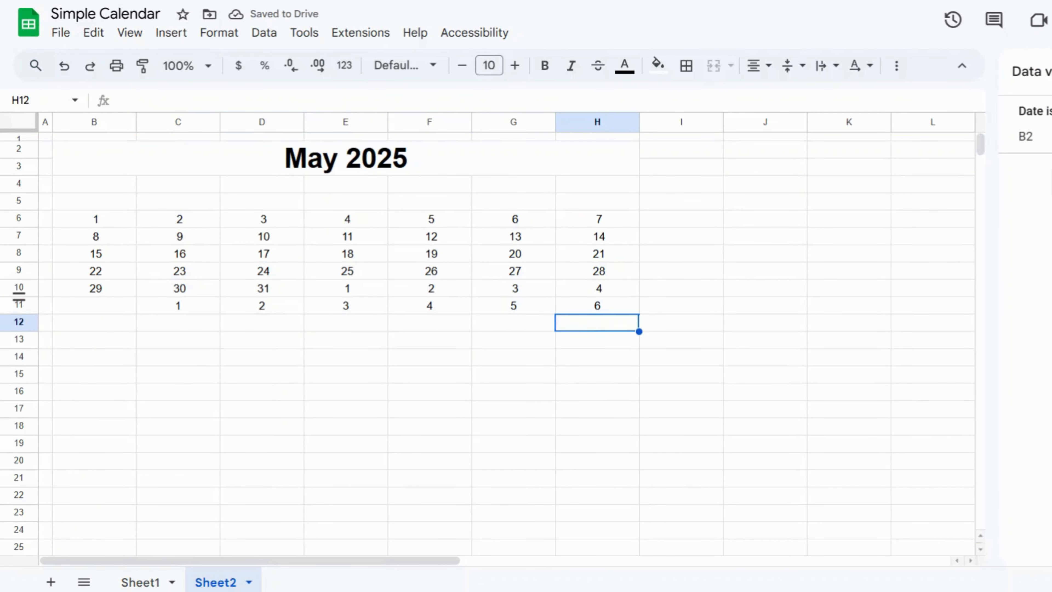
key(ctrl+c)
key(ctrl+z)
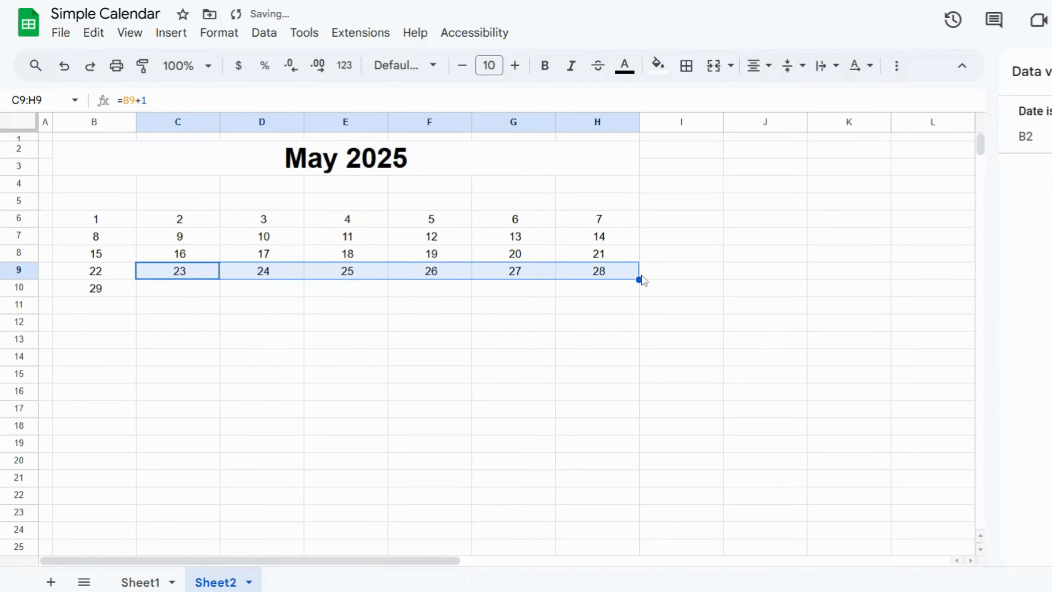
drag(639, 279, 640, 292)
click(574, 327)
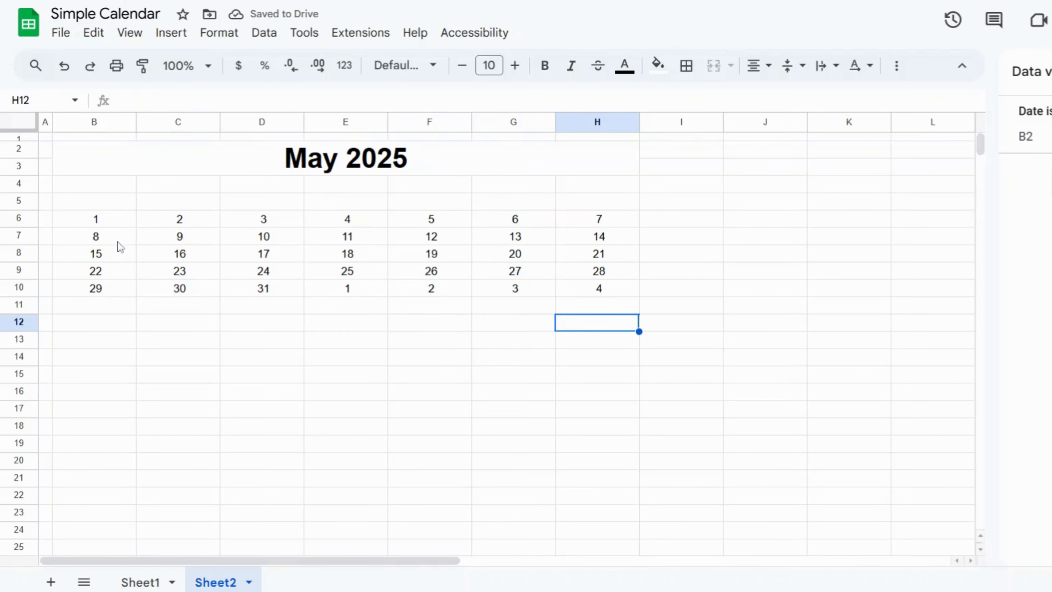
Step: Enter the formula =TEXT(B6,"ddd") in cell B5 and copy it across to H5 for the weekday headings
click(117, 202)
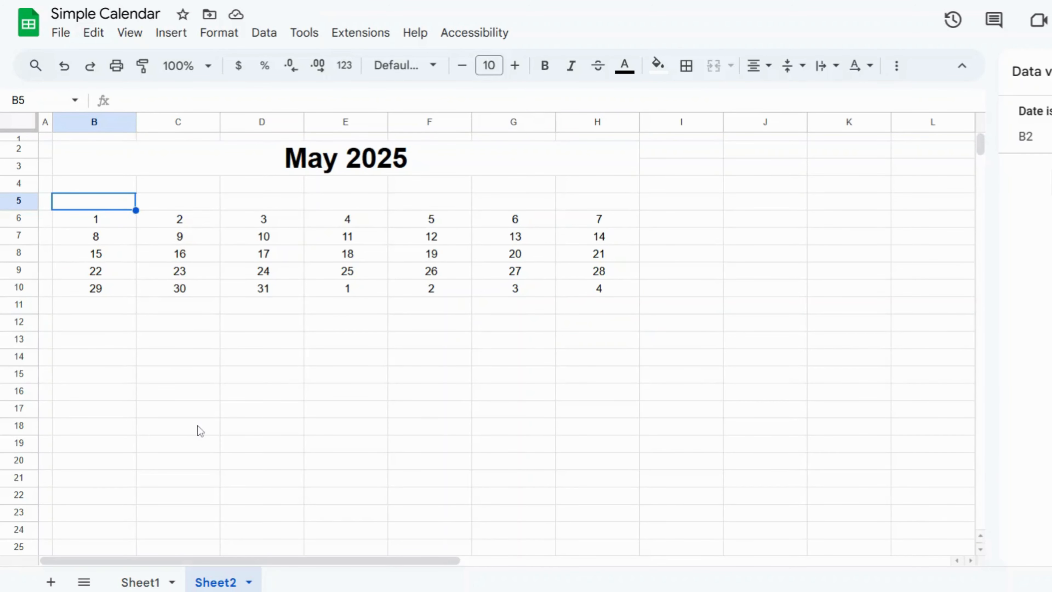
text(=)
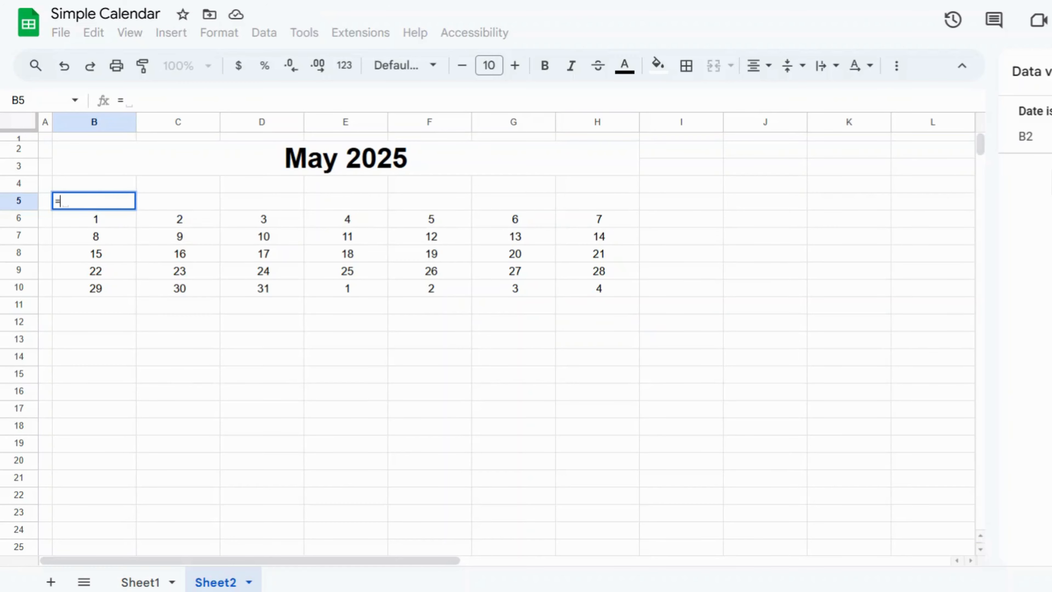
text(TEX)
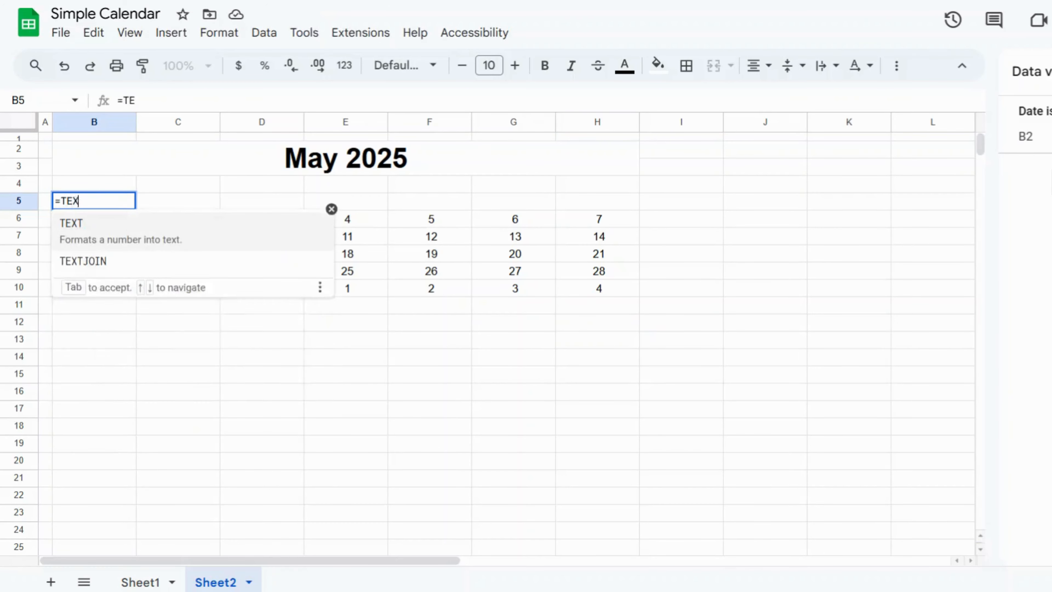
text(T()
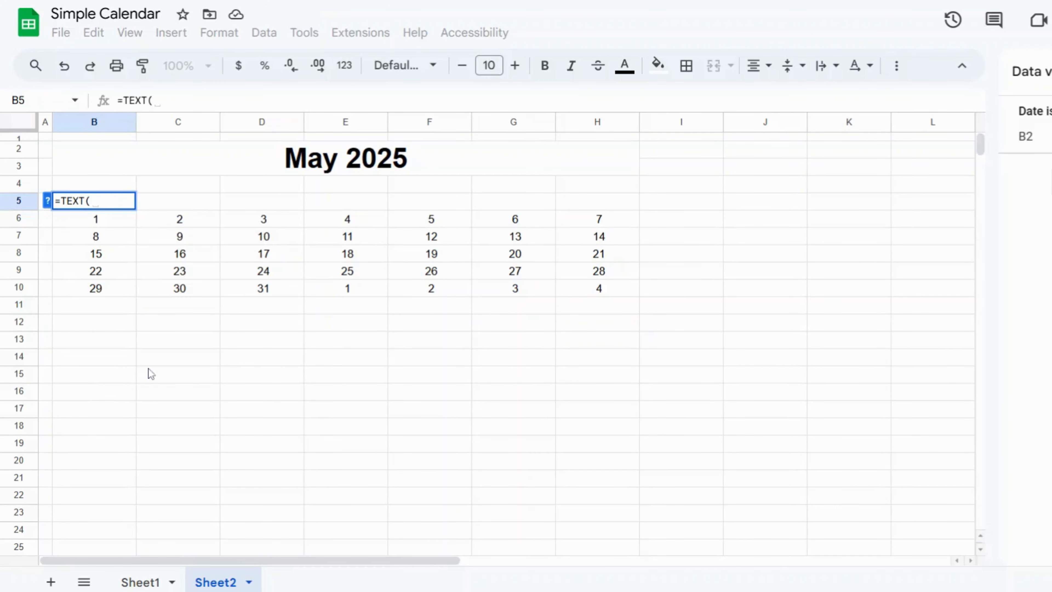
click(98, 224)
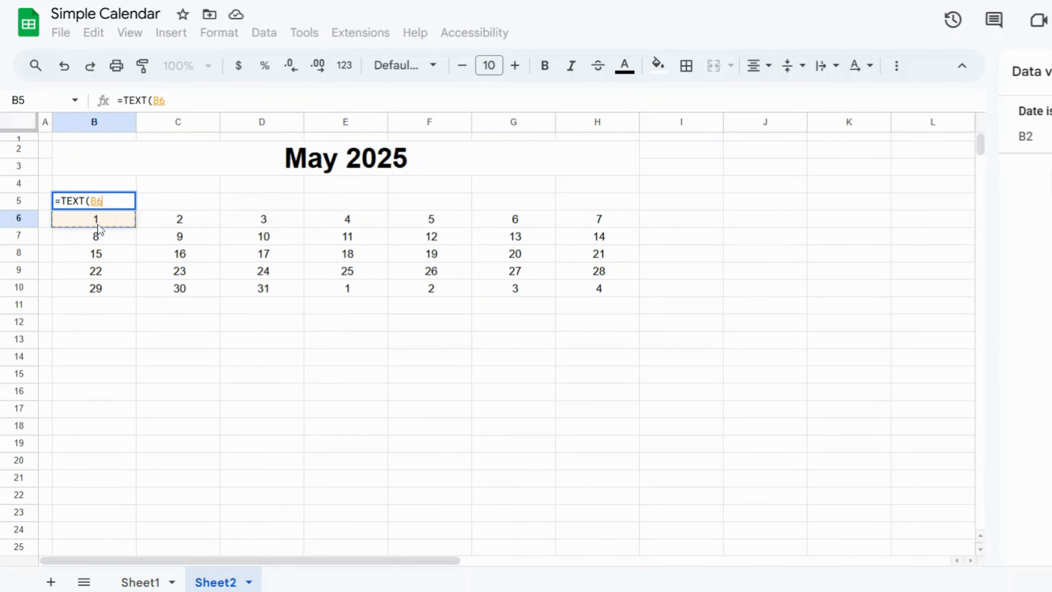
text(,)
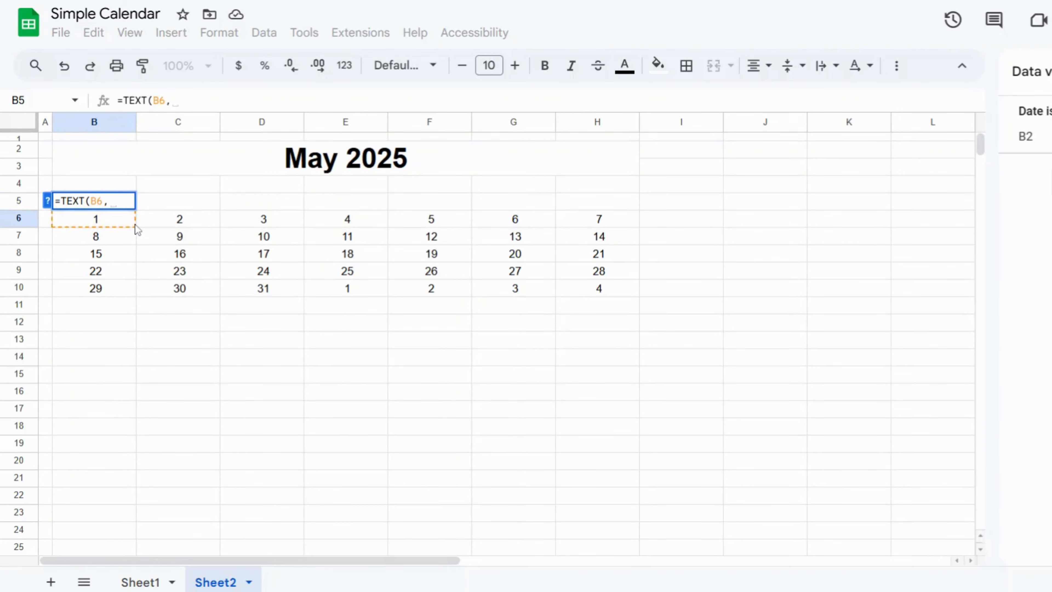
text(")
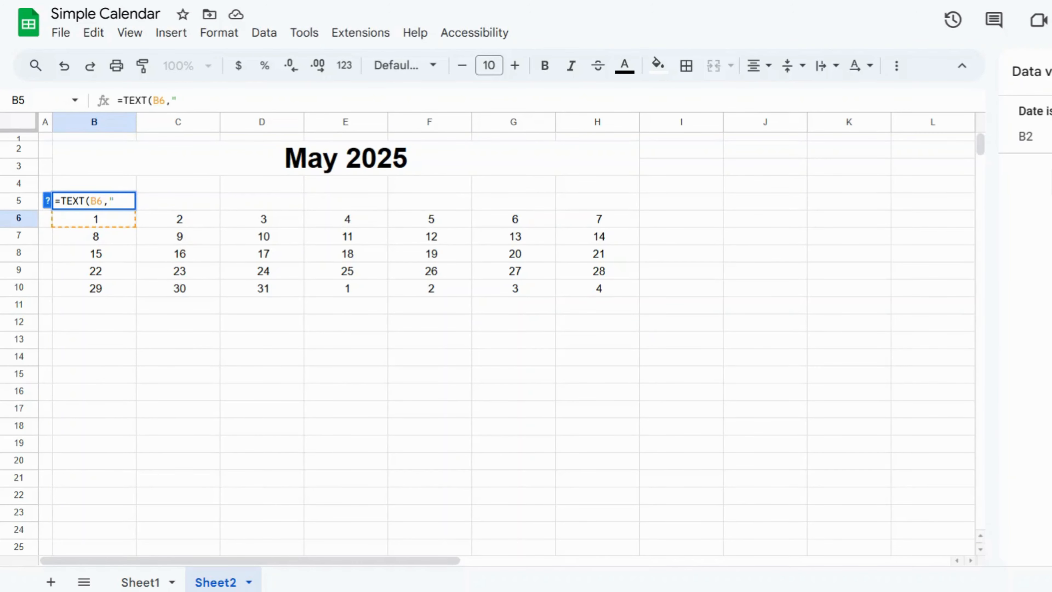
text(ddd")
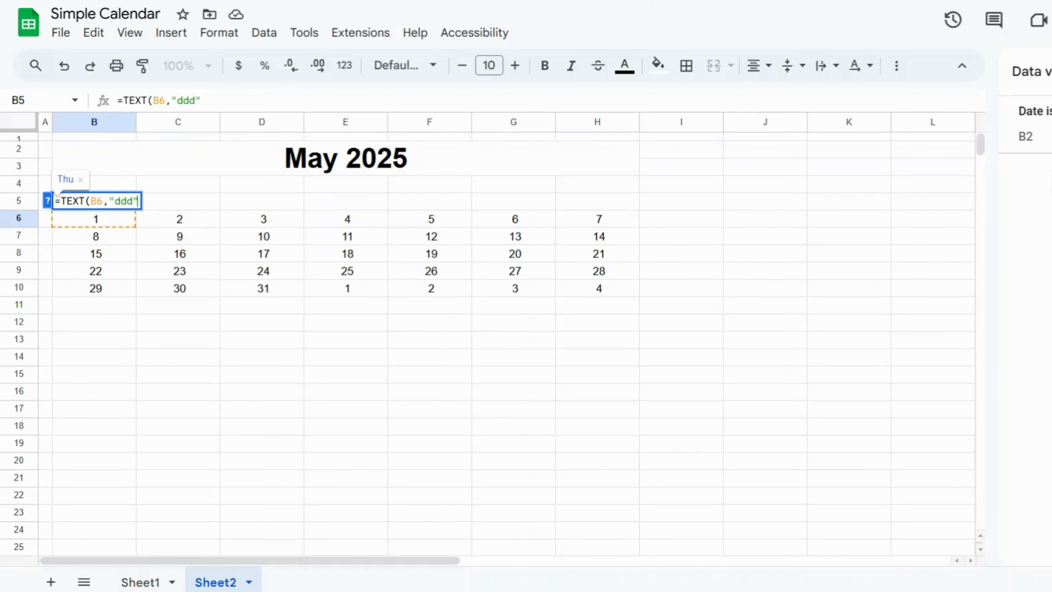
text())
key(Return)
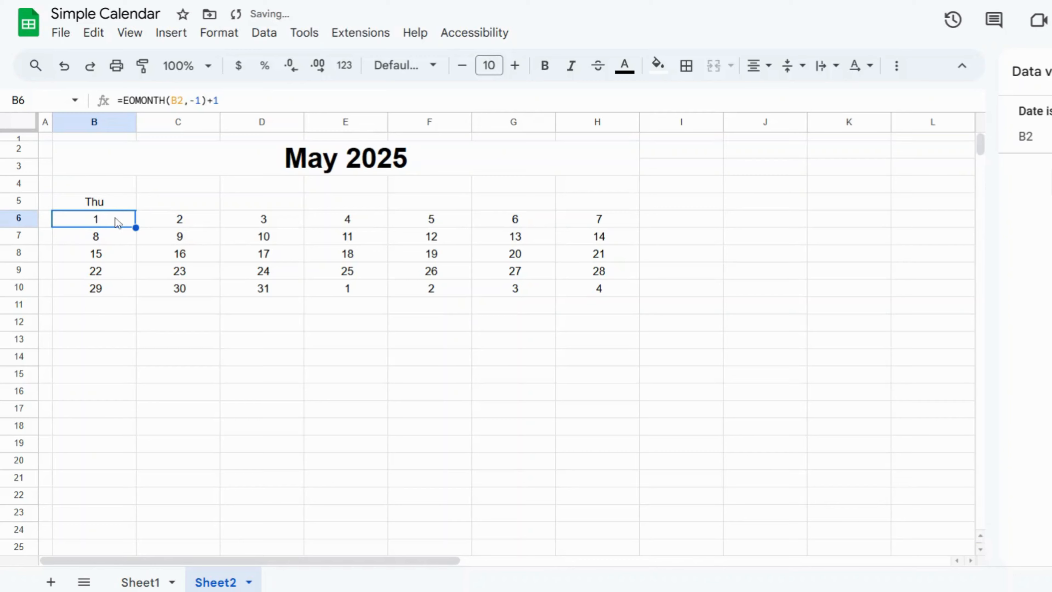
click(117, 202)
drag(135, 211, 609, 208)
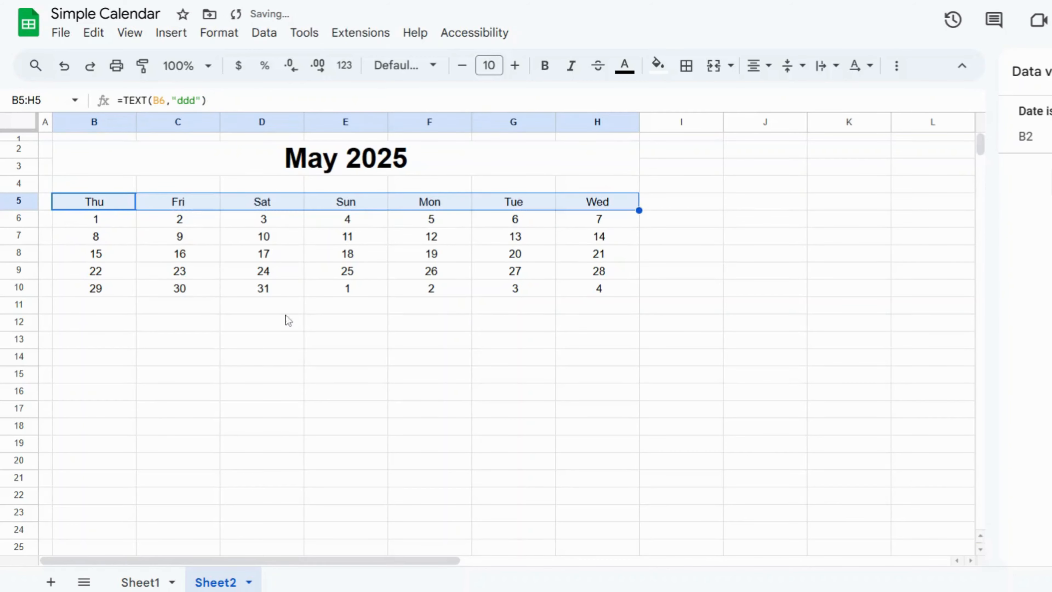
Step: Narrow columns B to H together to one equal width slightly wider than the weekday names
click(109, 126)
shift+click(194, 126)
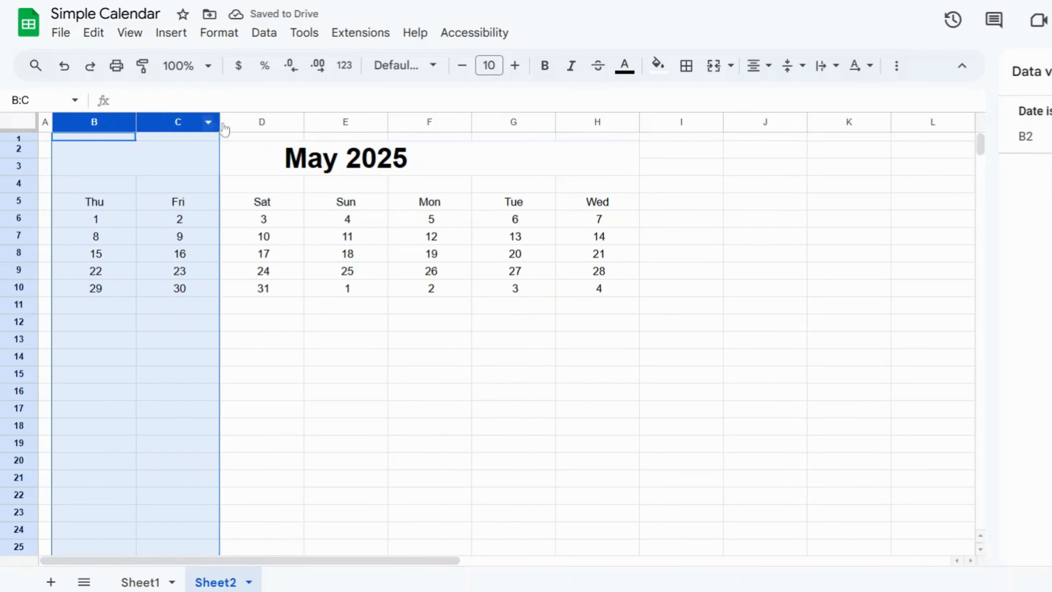
shift+click(281, 126)
shift+click(356, 127)
shift+click(444, 126)
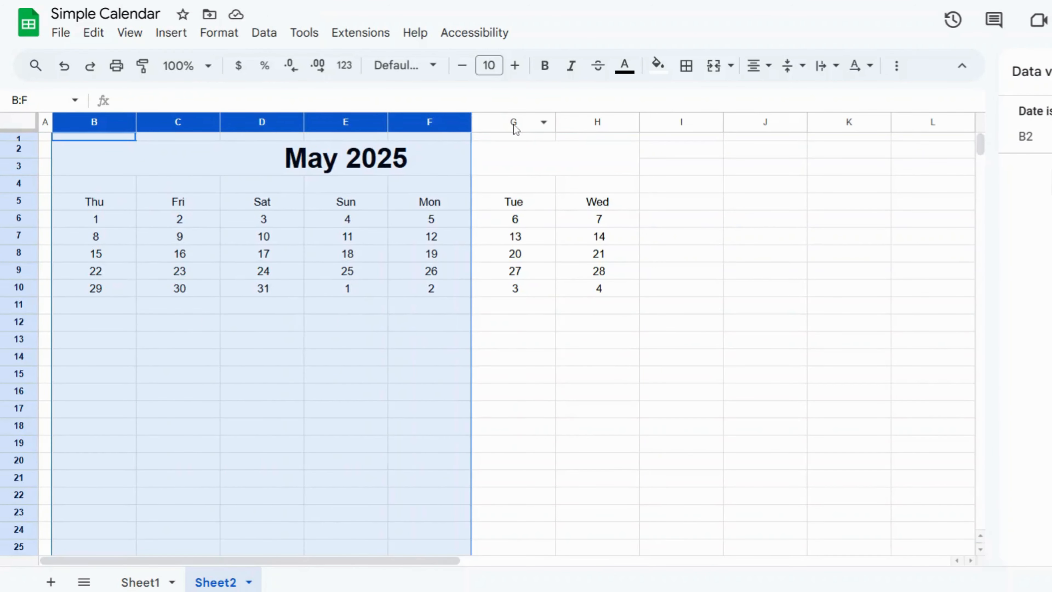
shift+click(513, 127)
shift+click(608, 126)
drag(640, 124, 594, 132)
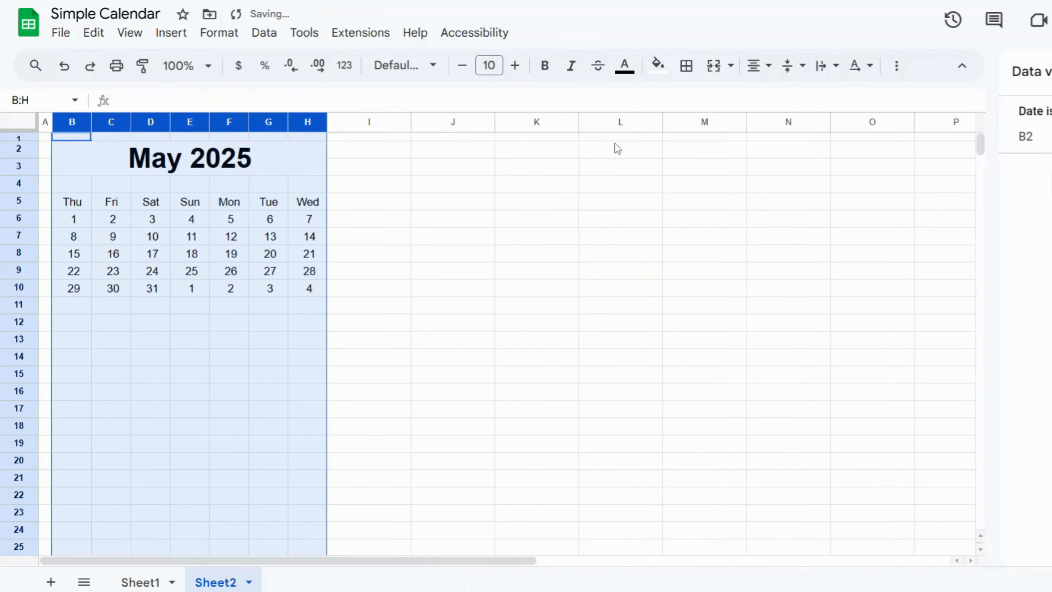
click(240, 341)
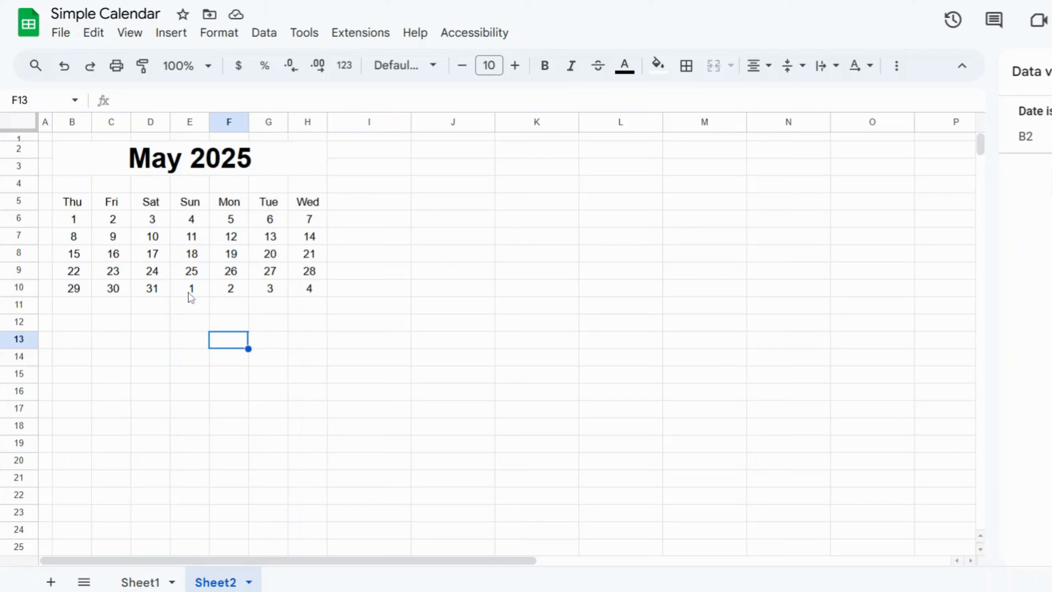
click(197, 293)
drag(198, 294, 307, 293)
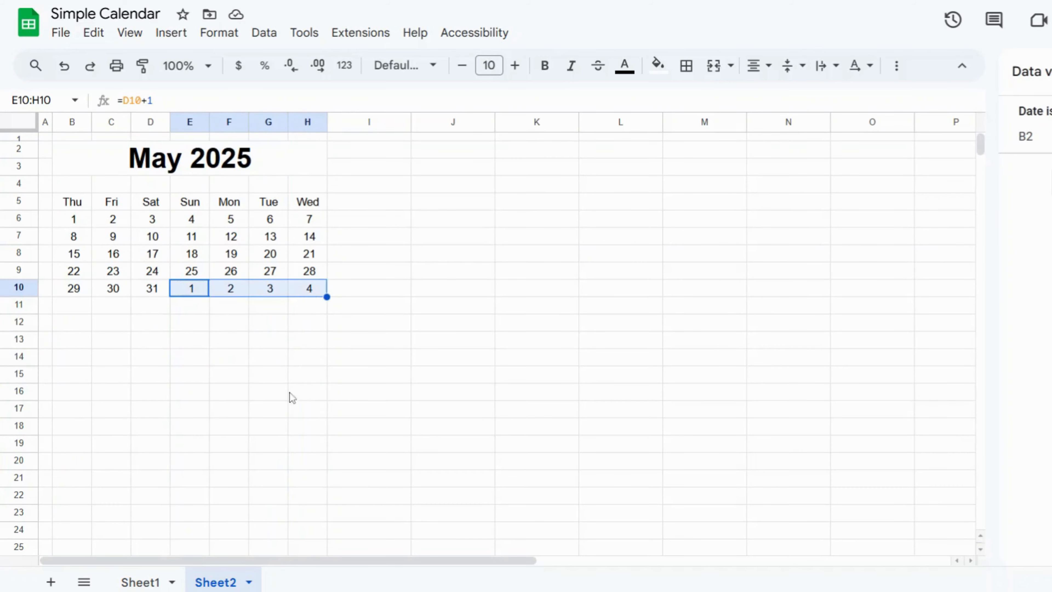
click(272, 414)
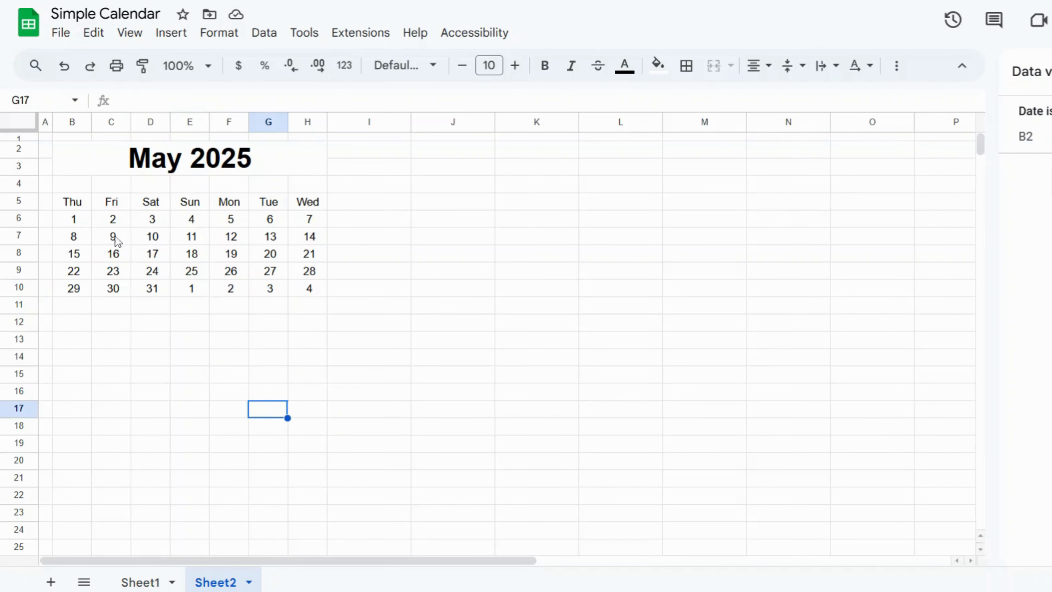
Step: Start a conditional formatting rule for the day cells B6:H10 with the condition Custom formula is
drag(73, 226, 308, 290)
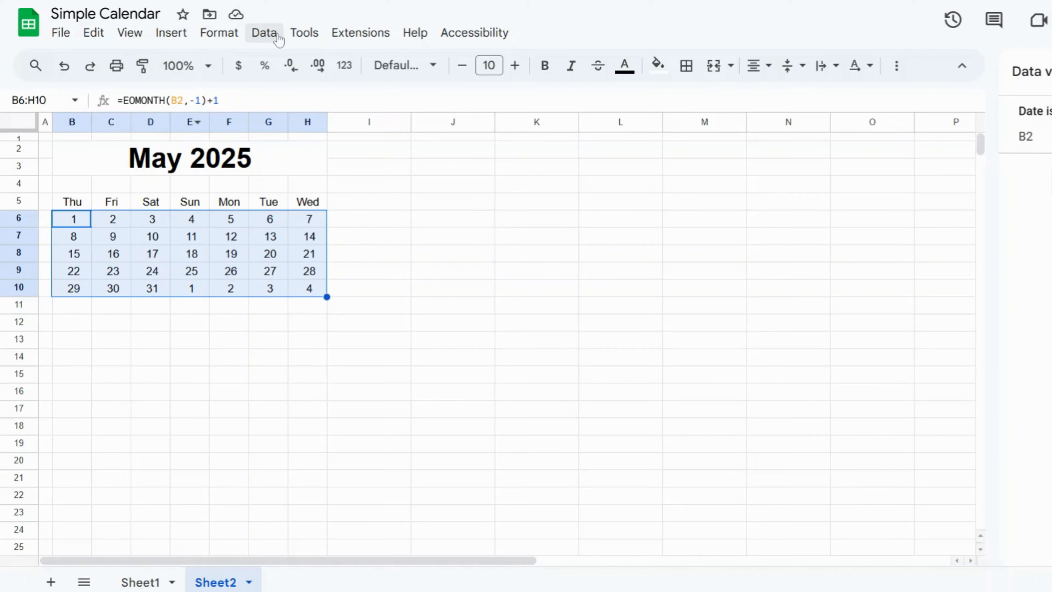
click(220, 34)
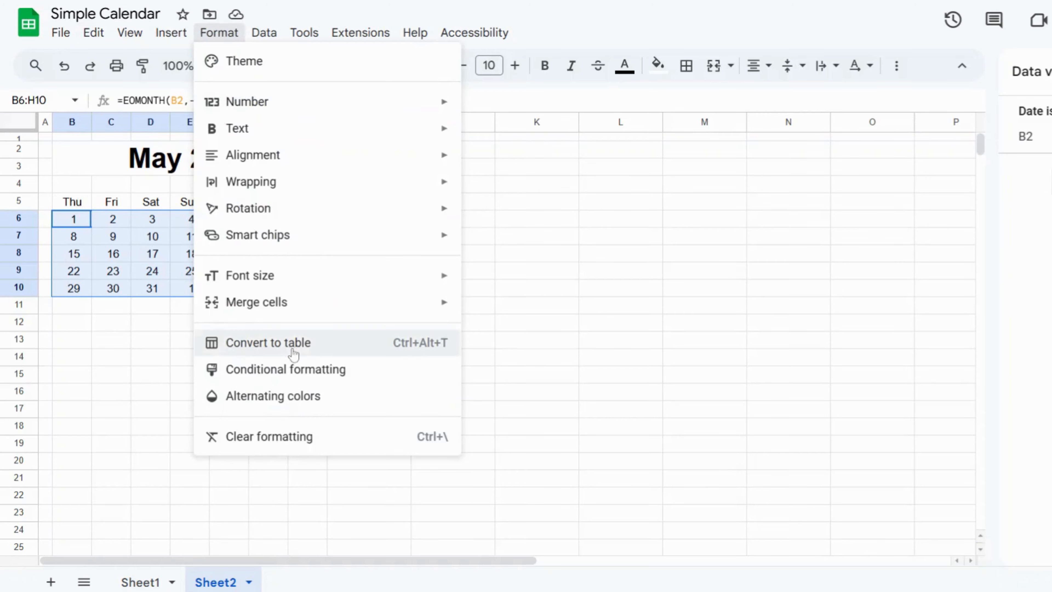
click(293, 370)
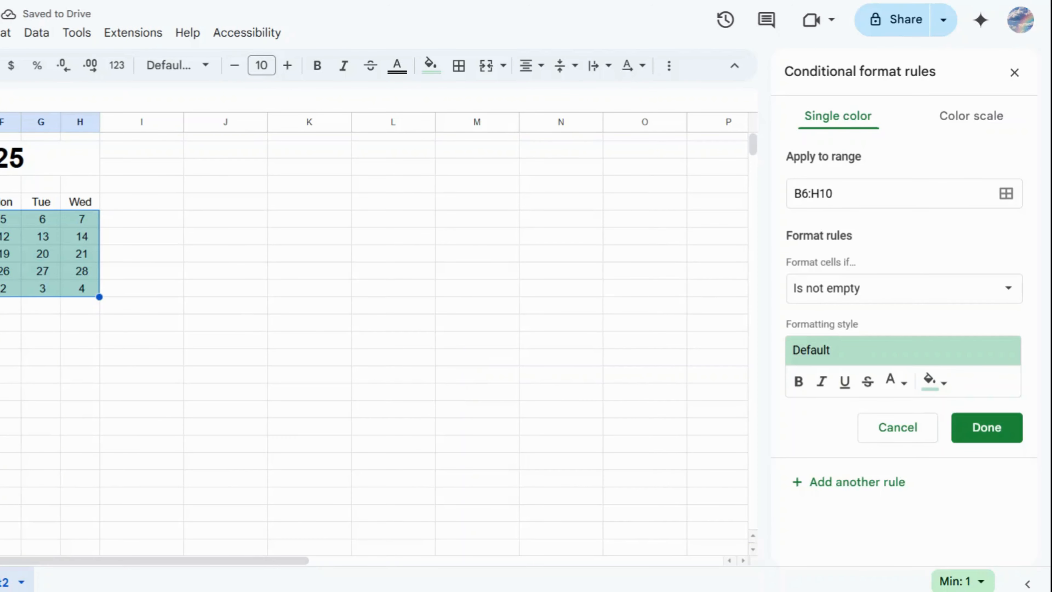
click(886, 301)
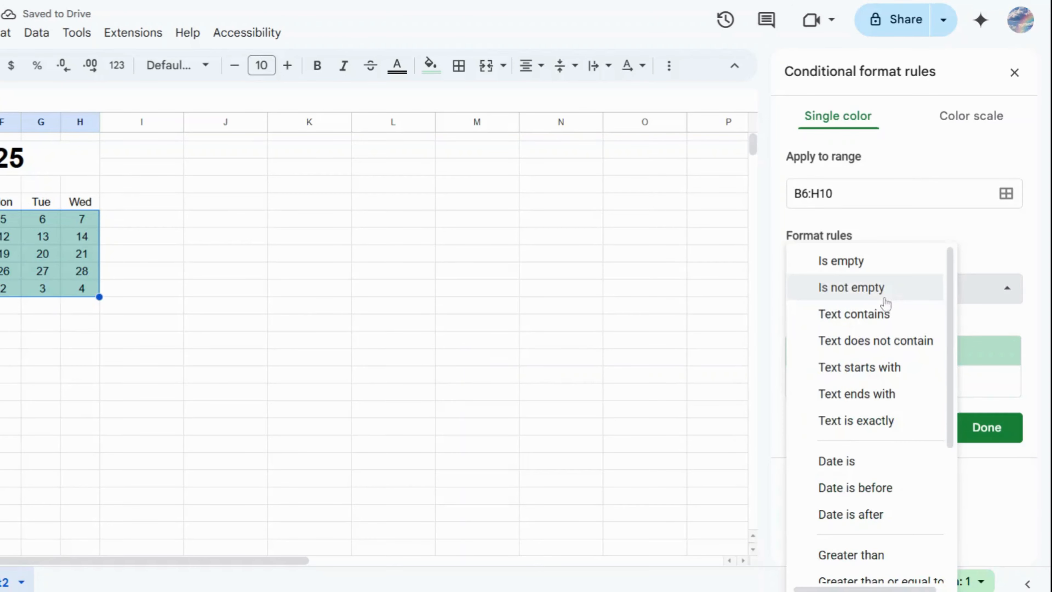
scroll(894, 513, down, 5)
click(847, 568)
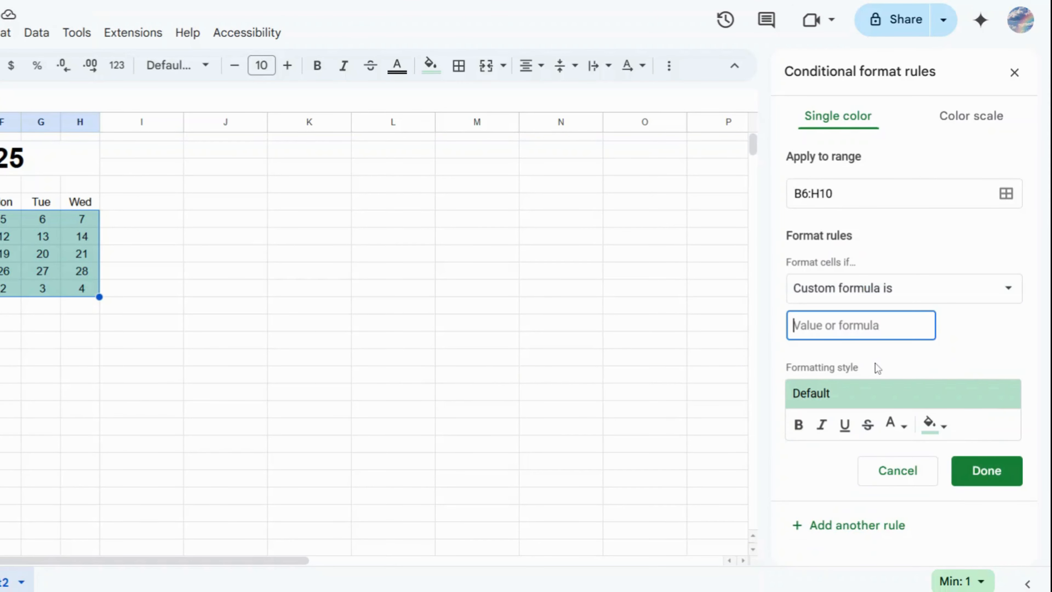
Step: Enter =MONTH($B$2) <> MONTH(B6) as the rule's custom formula to target days outside the title's month
text(=MONTH()
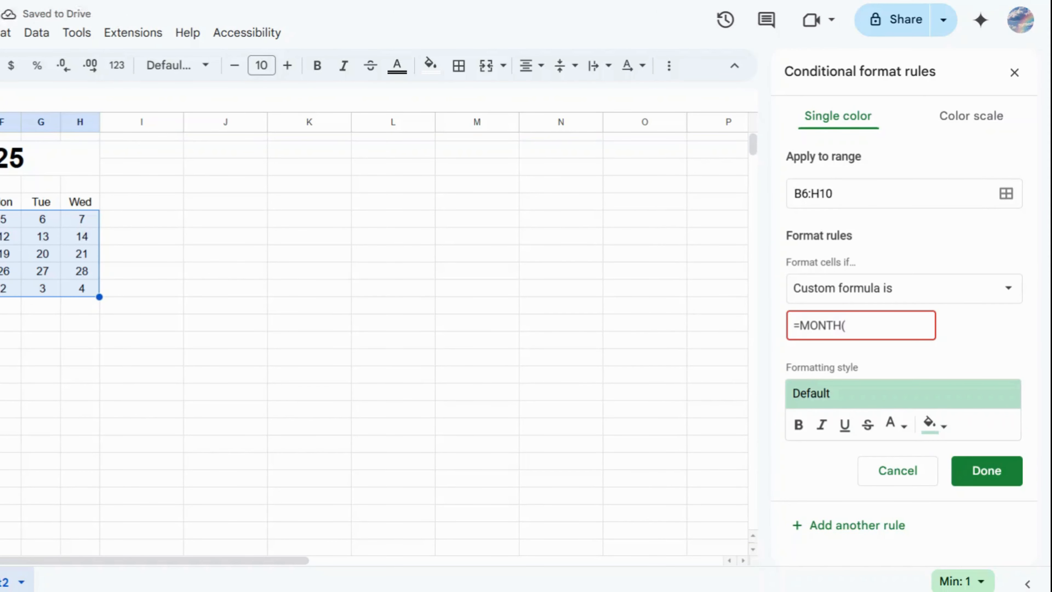
click(8, 158)
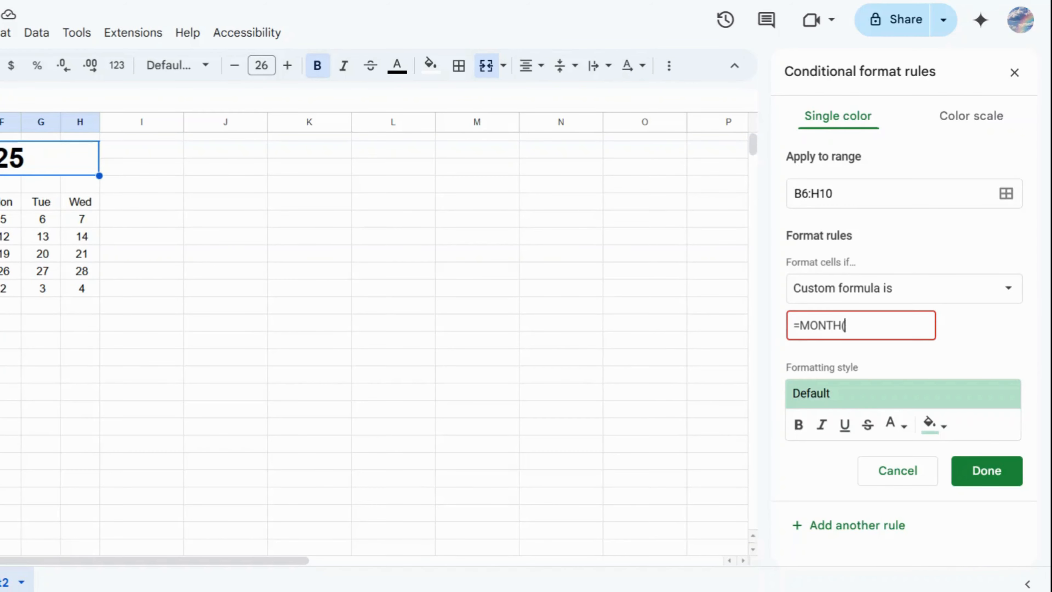
text(B$@)
key(BackSpace)
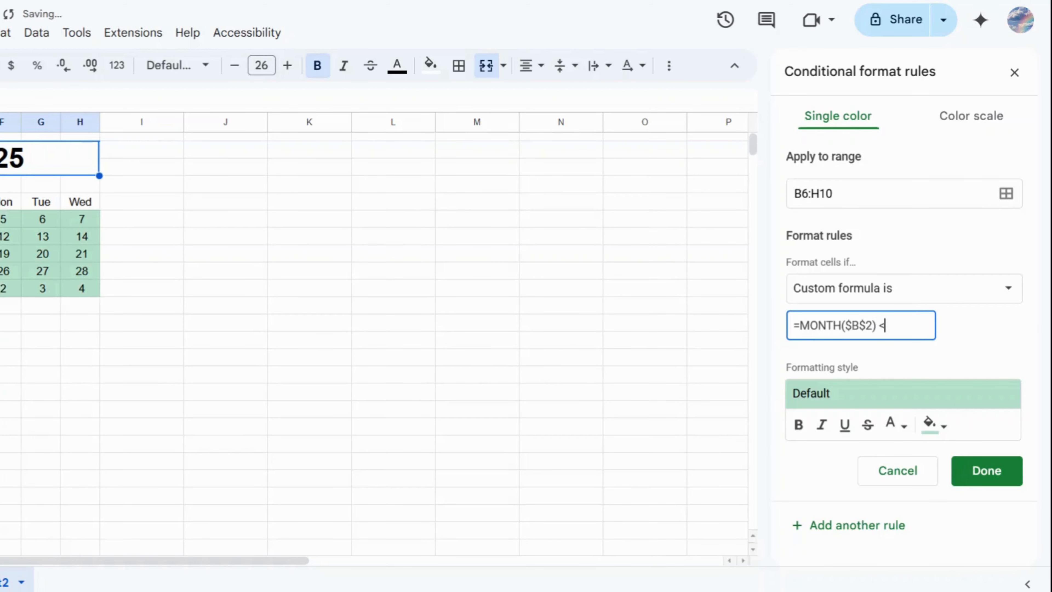
text(2) <> MONTH)
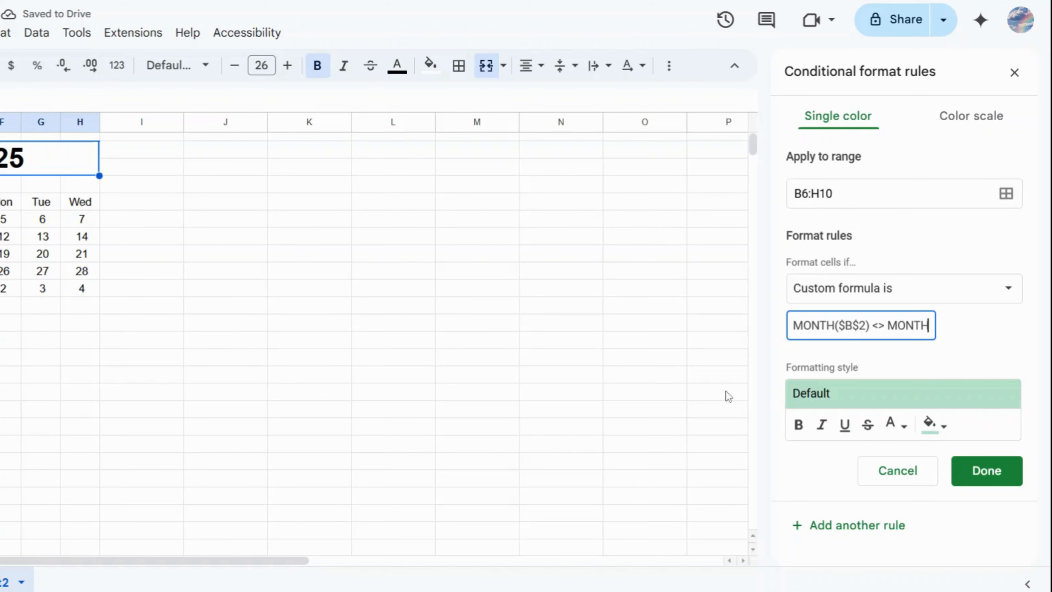
text((B)
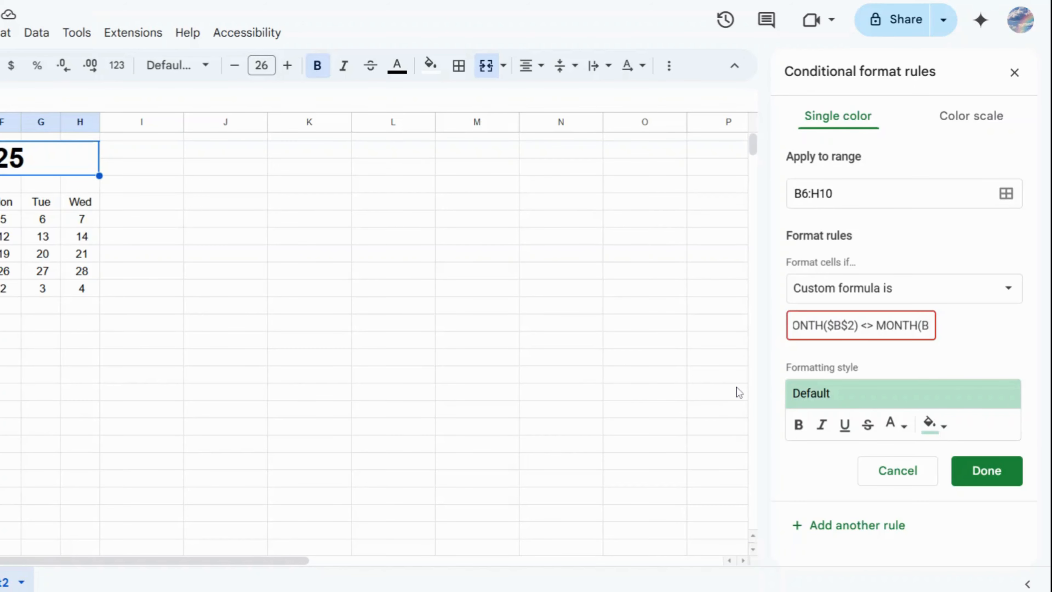
text(6))
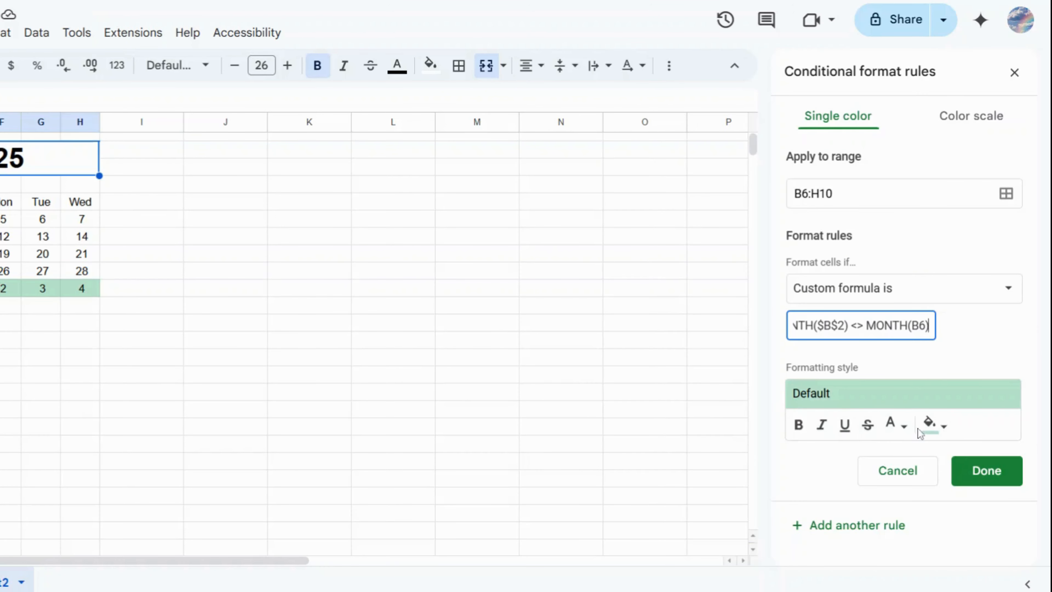
Step: Give the out-of-month rule a light gray fill with strikethrough text and save the rule
click(936, 424)
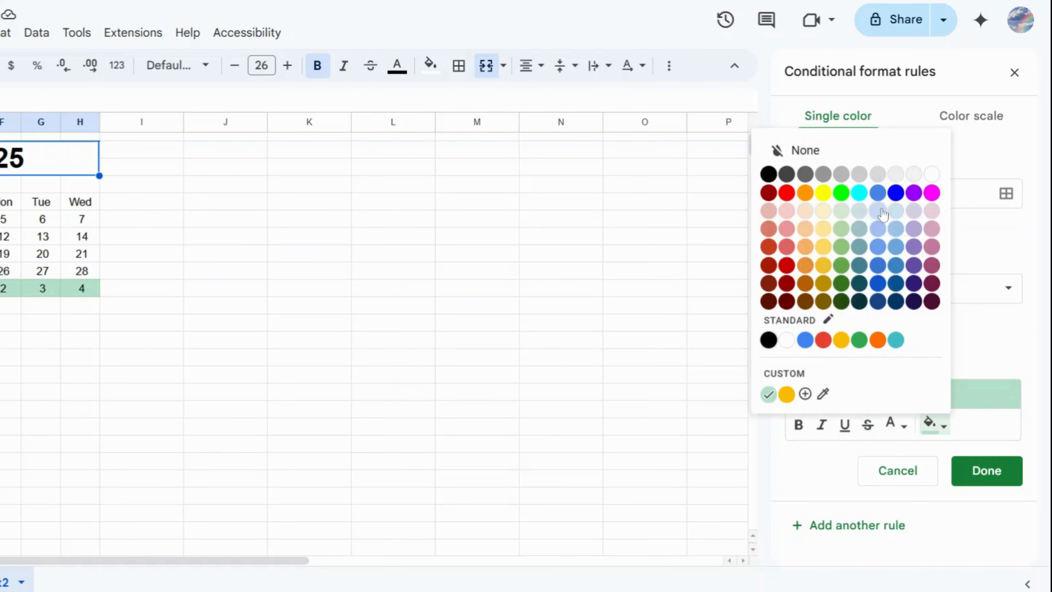
click(878, 174)
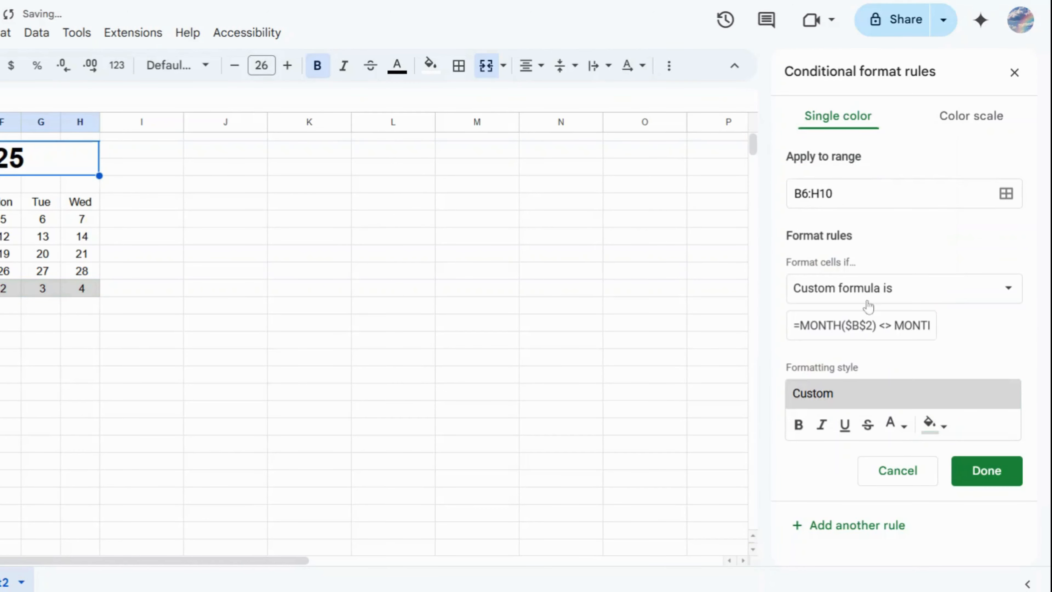
click(869, 426)
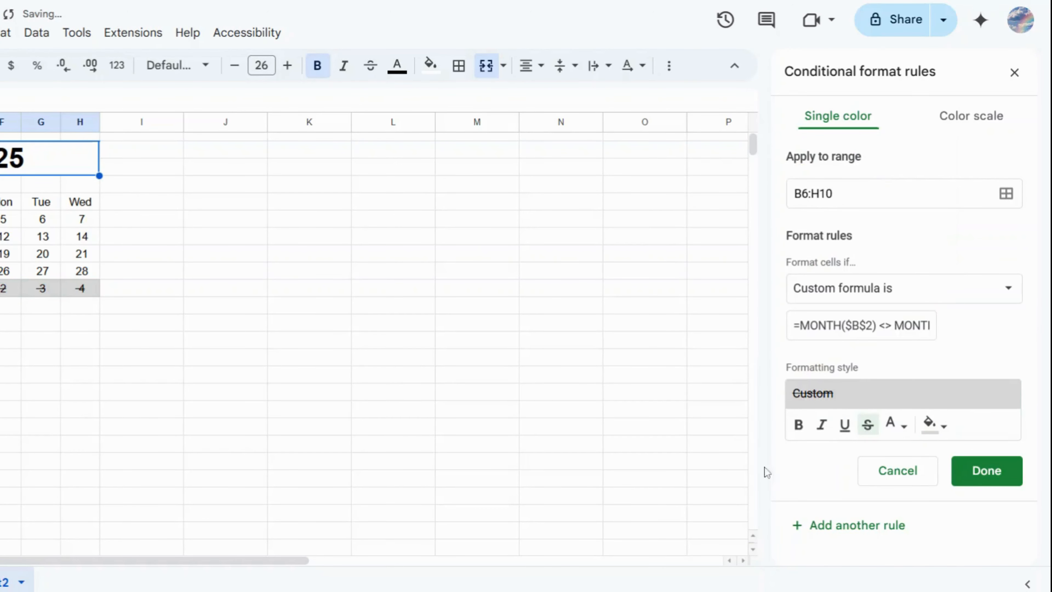
click(985, 473)
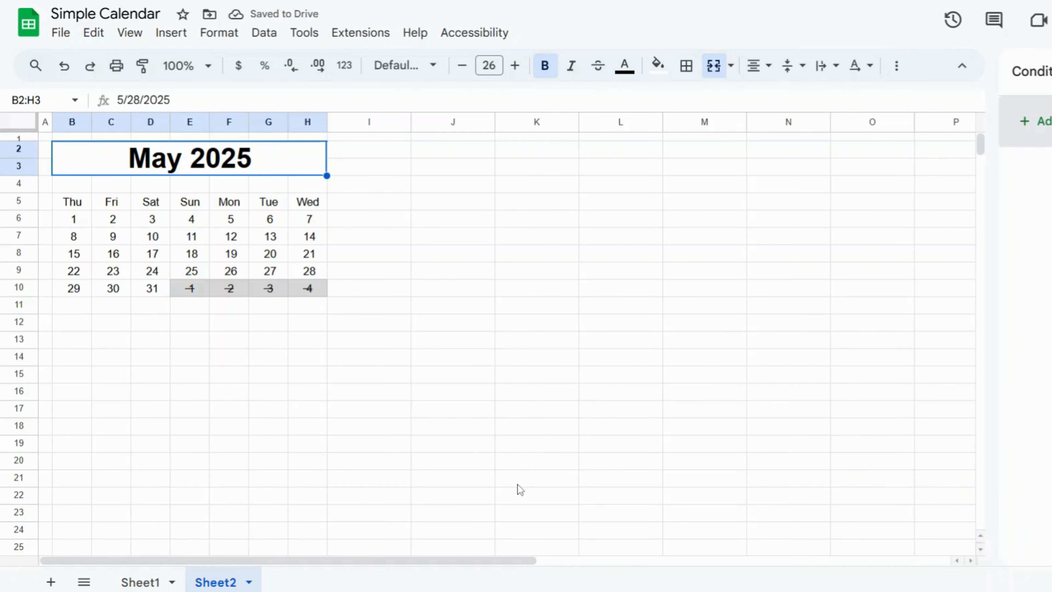
click(519, 483)
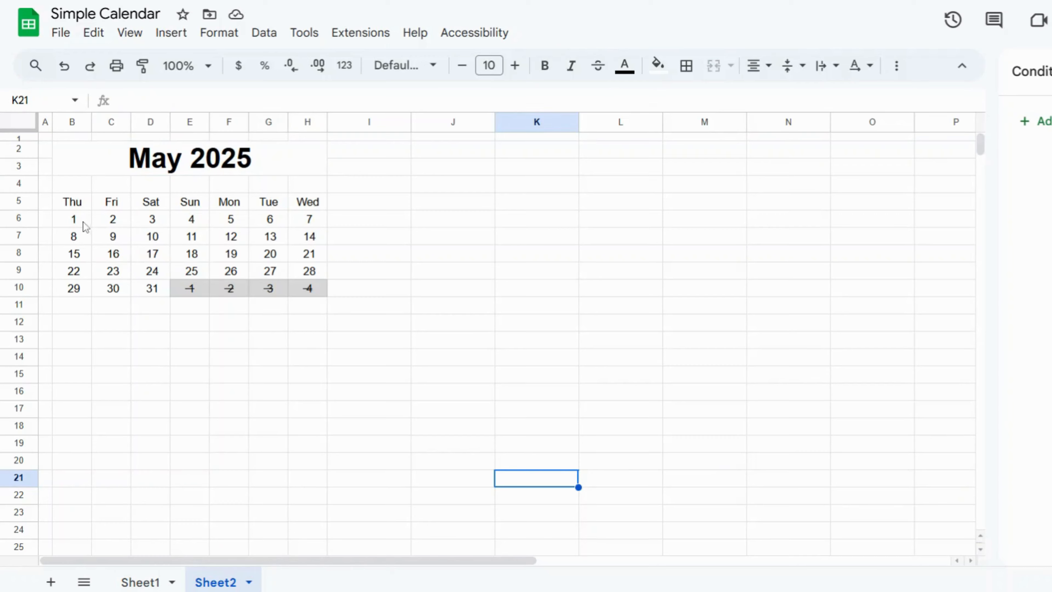
Step: Add a second conditional formatting rule to B6:H10 with a custom formula testing whether B6 equals today's date
drag(83, 221, 312, 286)
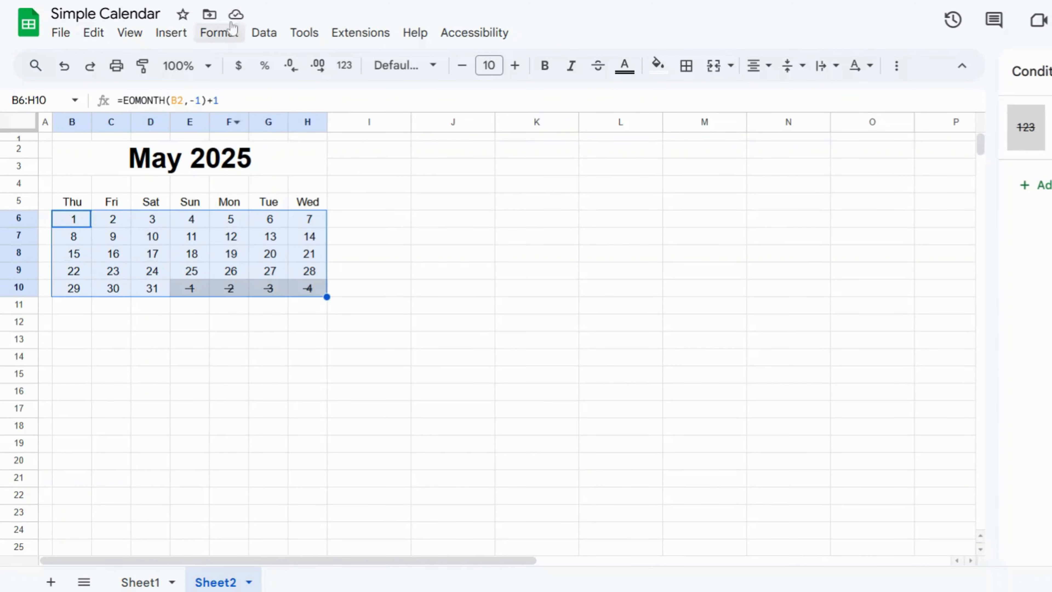
click(229, 41)
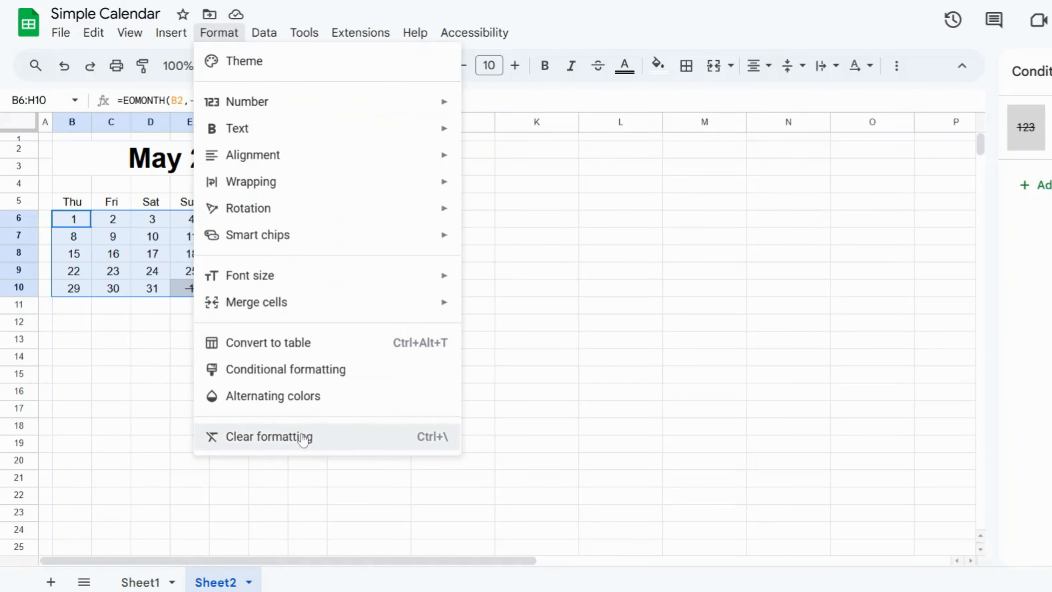
click(327, 374)
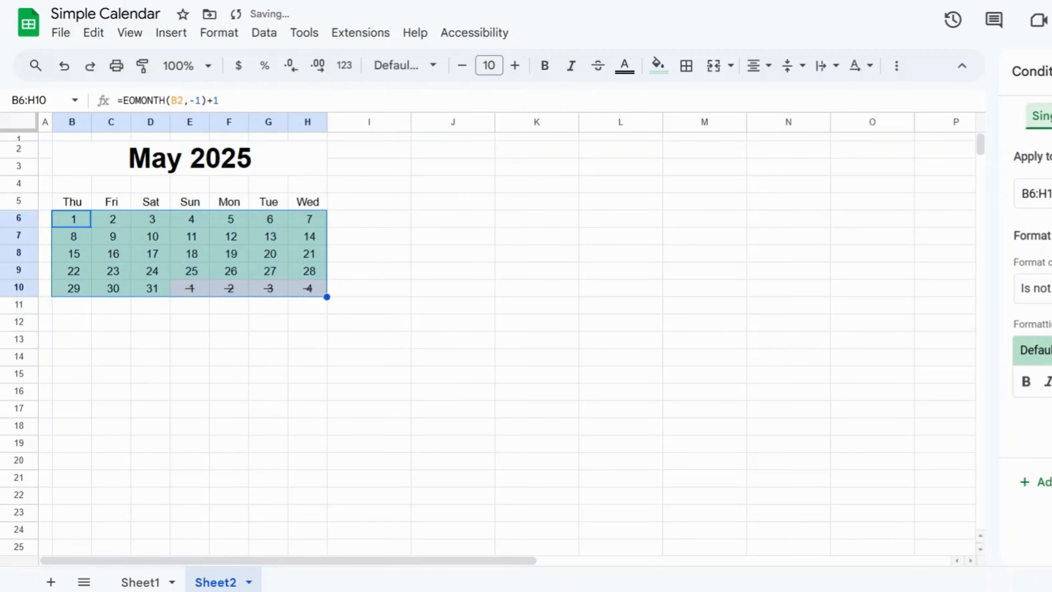
click(1035, 288)
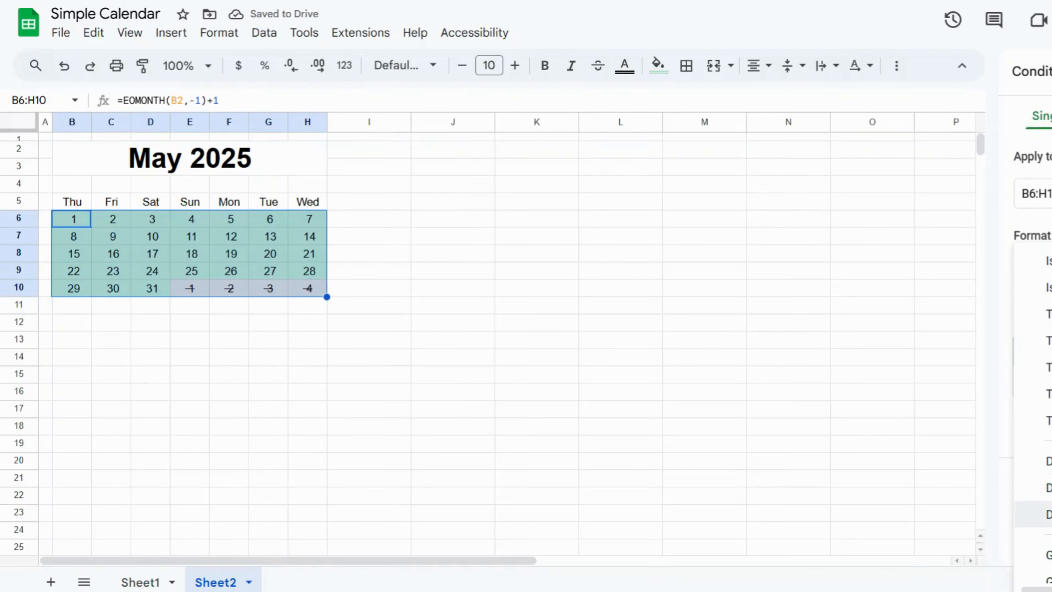
scroll(1036, 514, down, 5)
click(1035, 563)
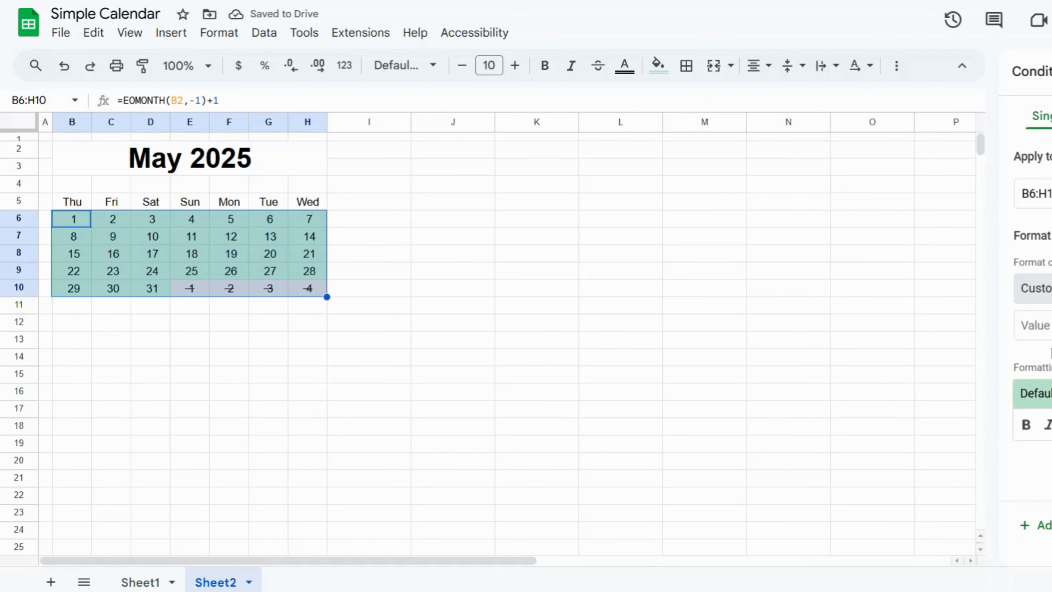
click(1035, 325)
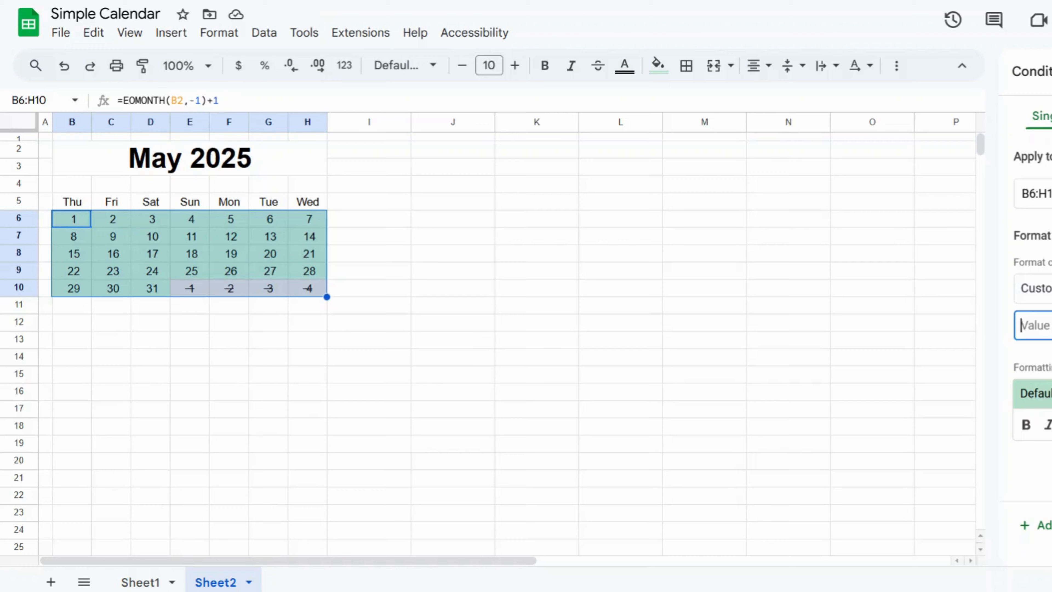
text(=)
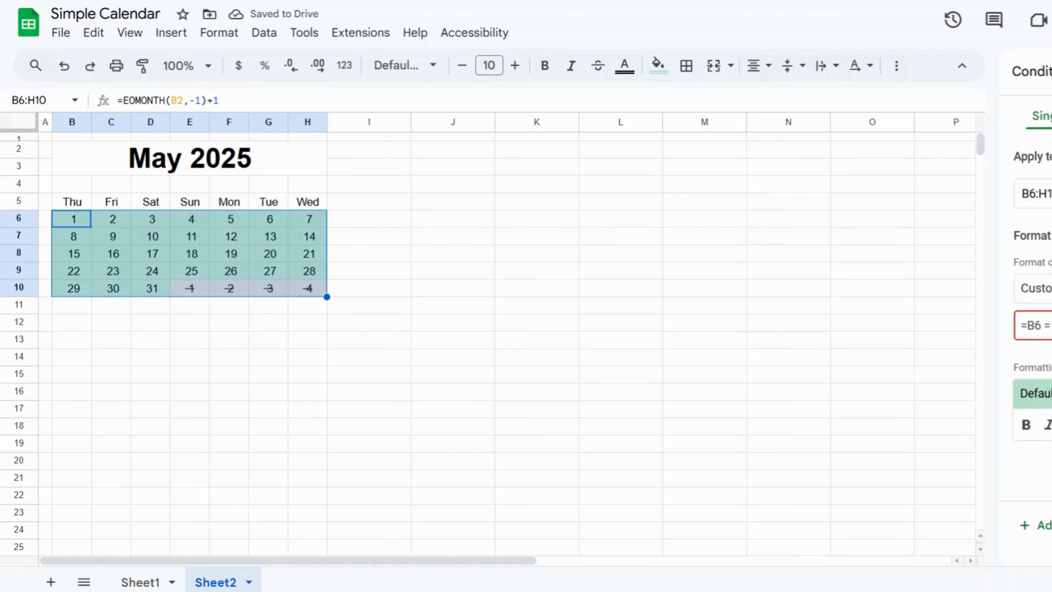
text())
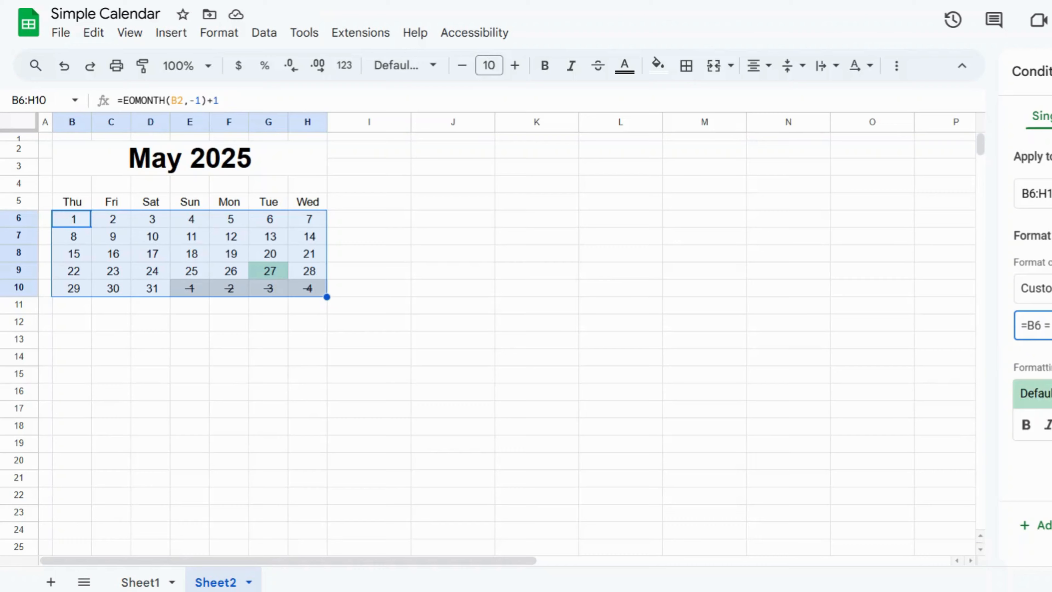
Step: Set the current-day rule's fill to the custom amber yellow and save the rule
click(1051, 424)
click(1051, 425)
click(1051, 425)
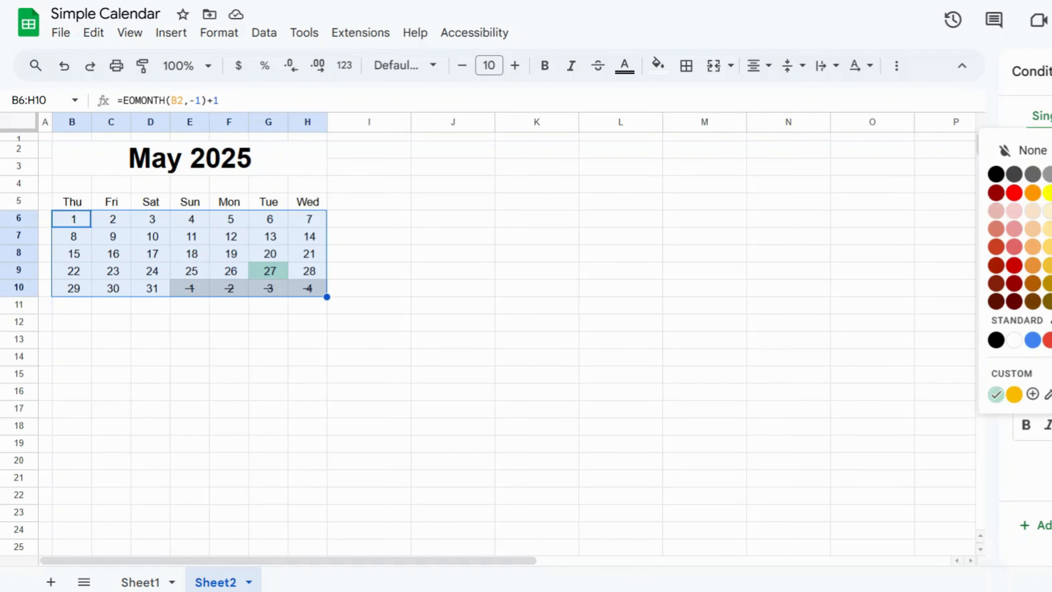
click(1014, 394)
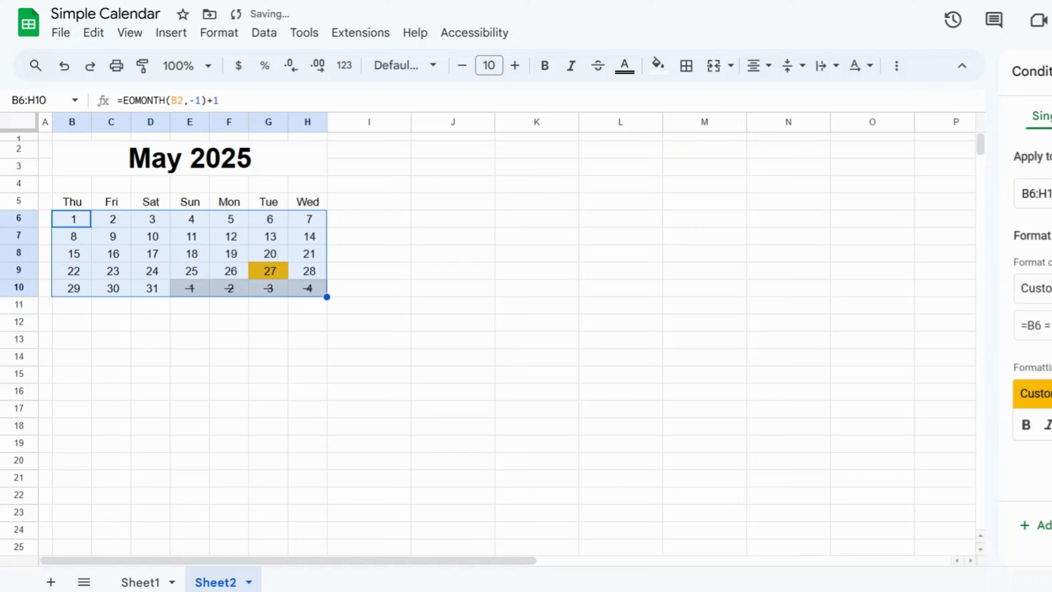
click(1051, 471)
click(576, 426)
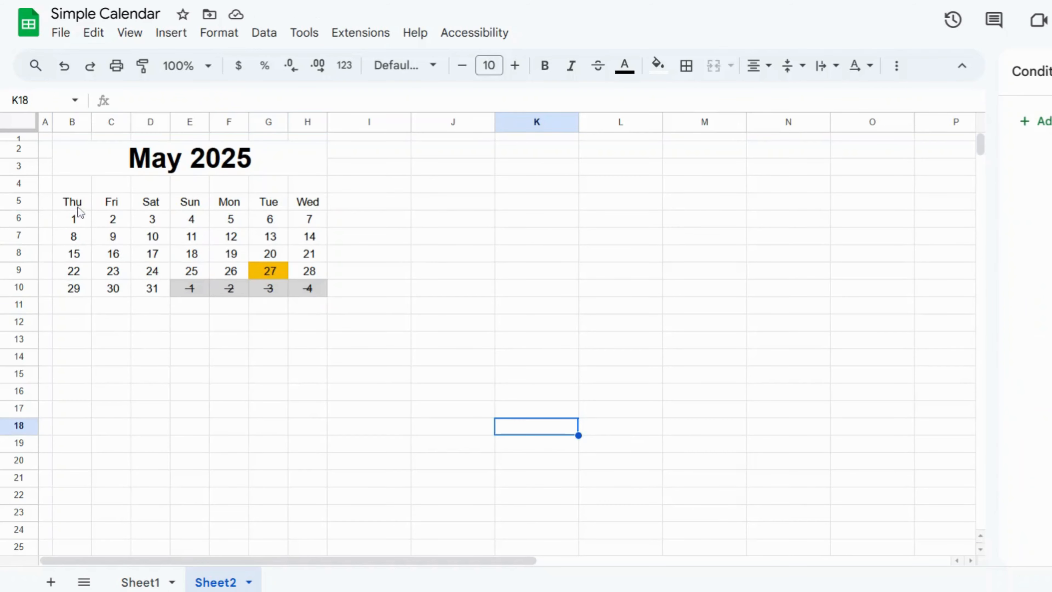
Step: Apply all borders to the weekday headings and day cells in B5:H10
drag(72, 202, 307, 285)
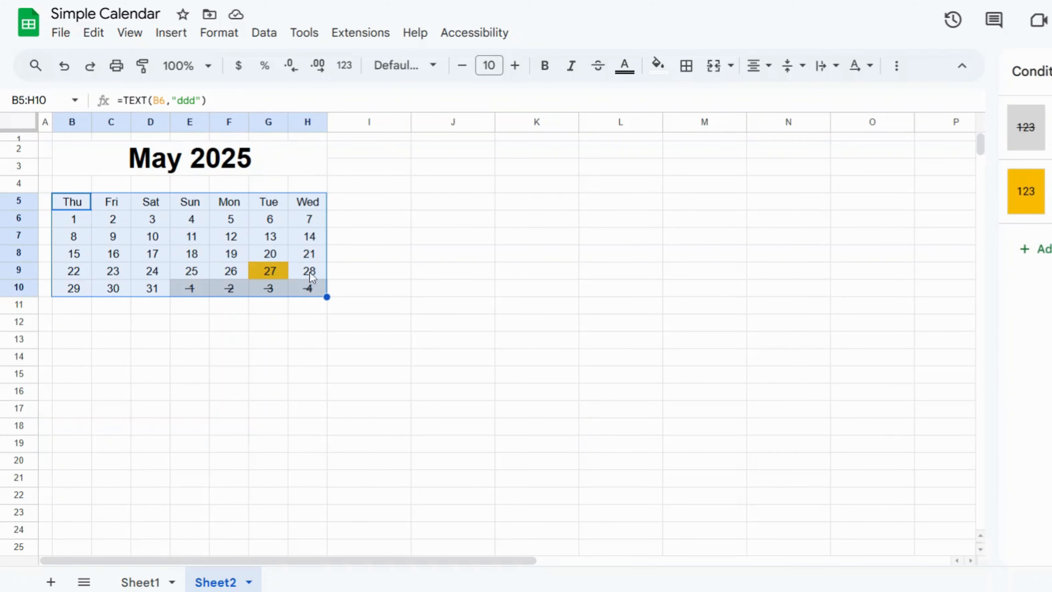
click(686, 66)
click(694, 102)
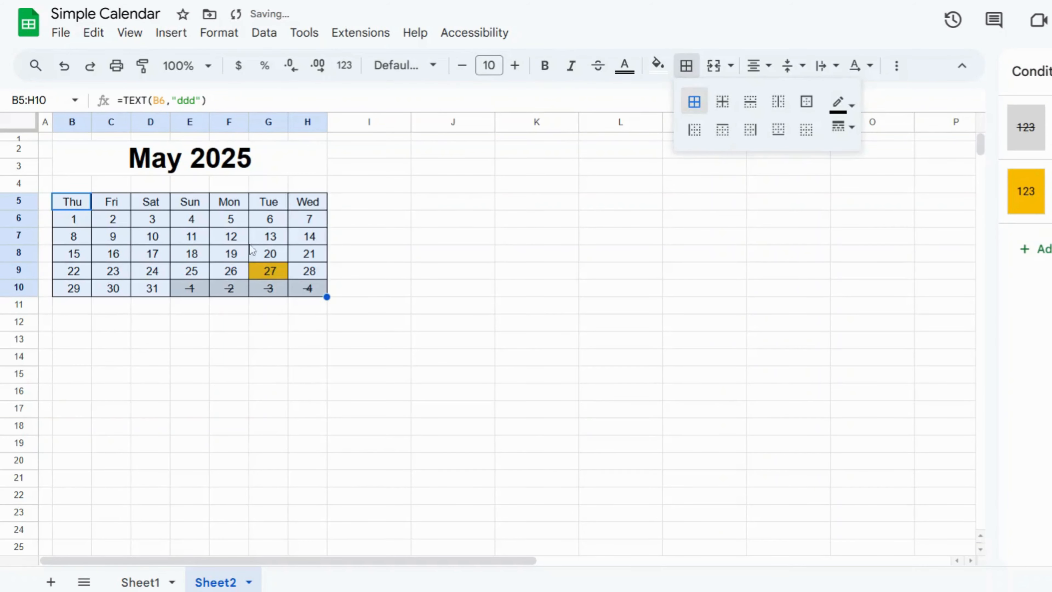
Step: Apply an outer border around the merged month title in B2:H3
click(82, 164)
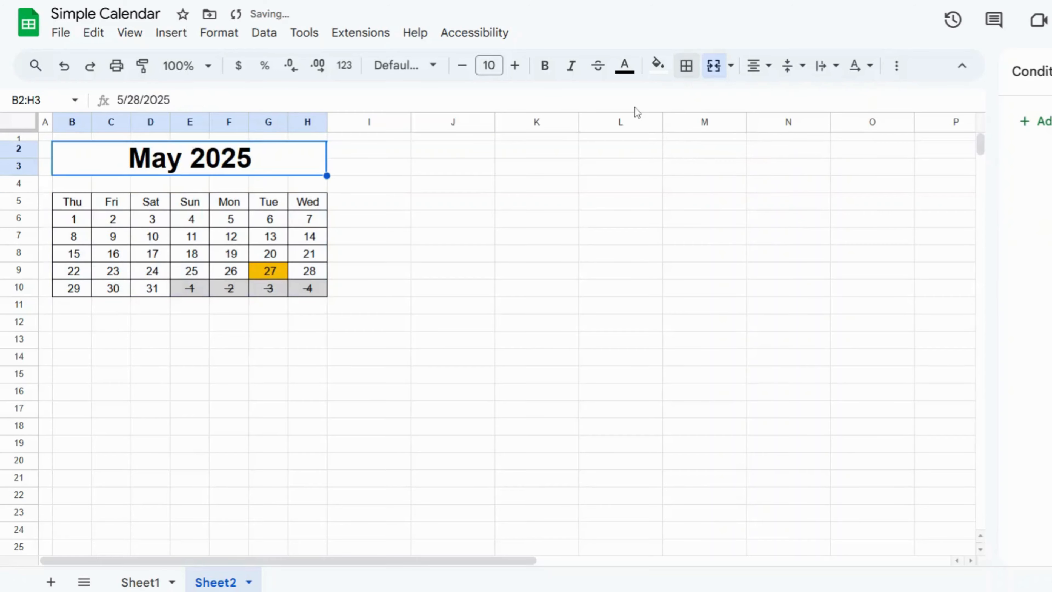
click(686, 67)
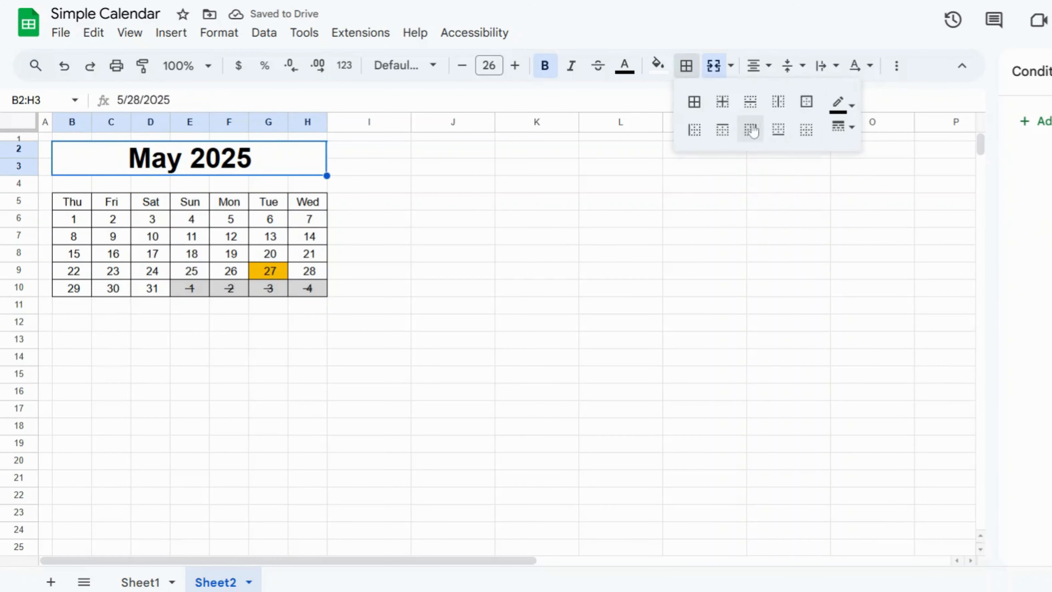
click(812, 108)
click(148, 224)
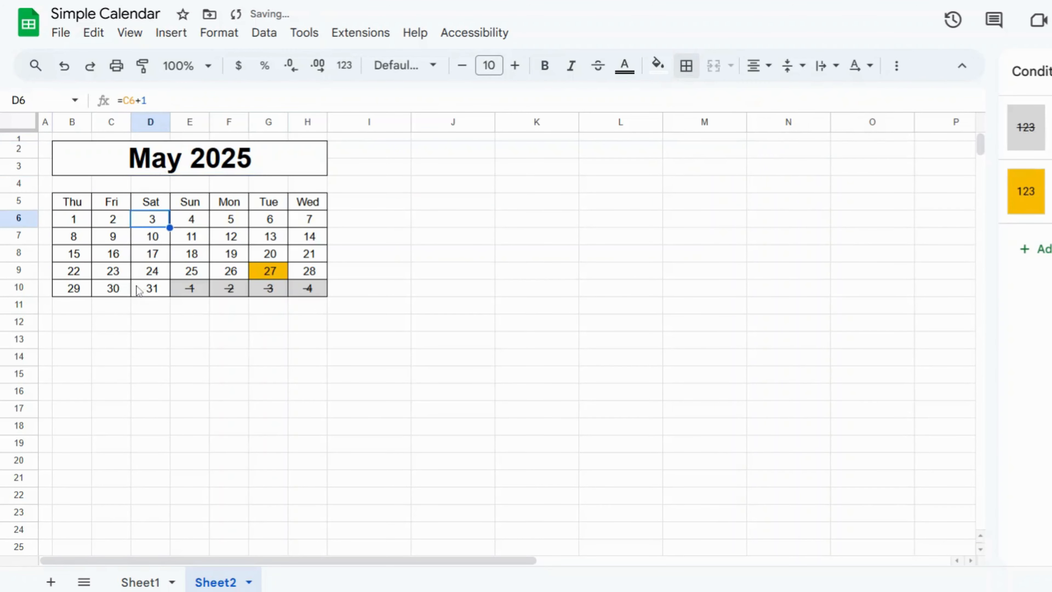
Step: Format the weekday headings in B5:H5 with bold white text on the standard blue fill
drag(73, 206, 307, 208)
click(544, 65)
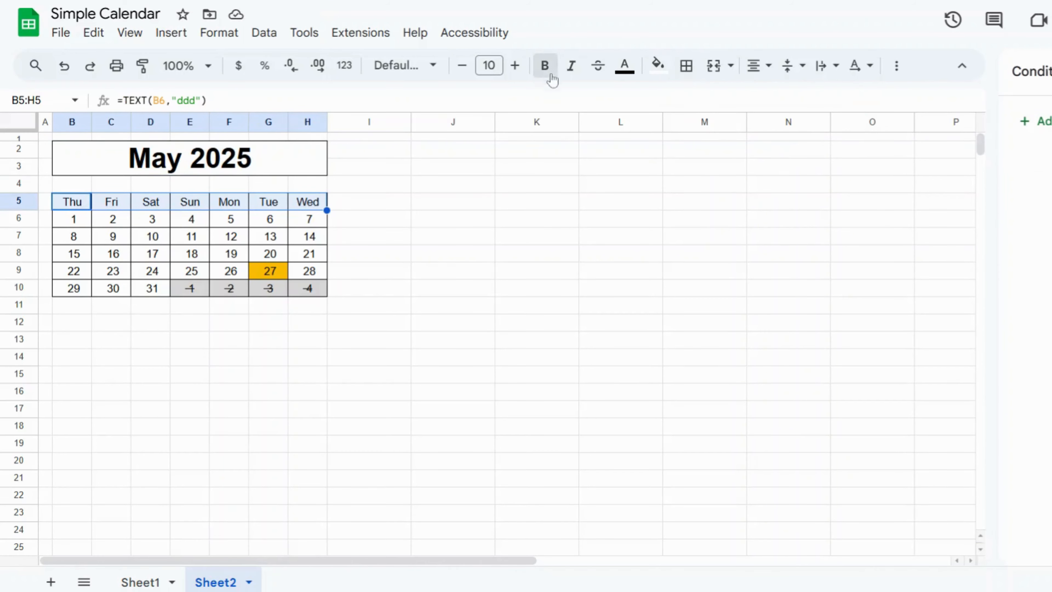
click(657, 66)
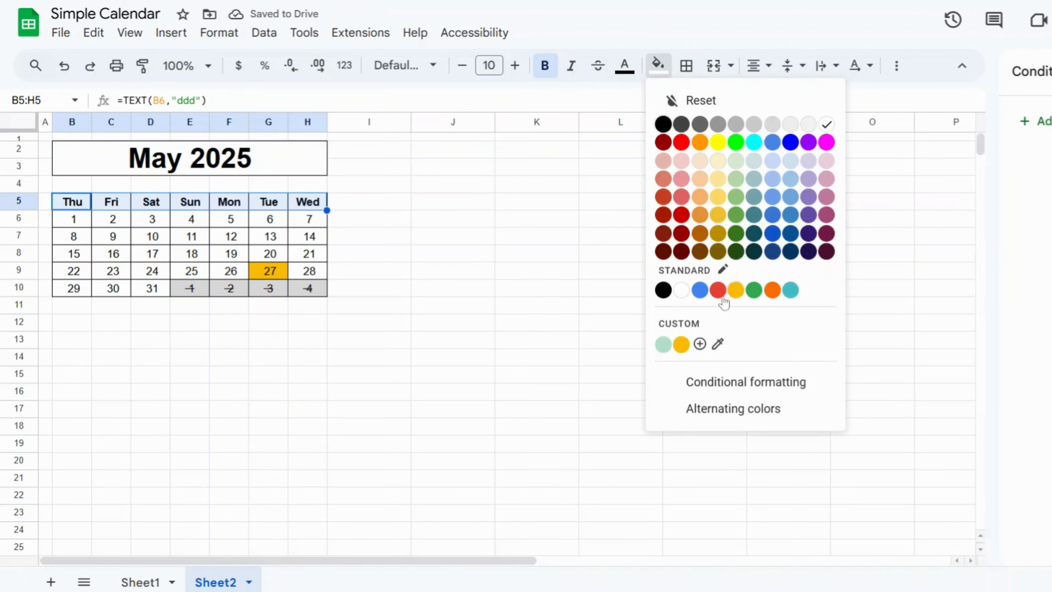
click(700, 290)
click(624, 65)
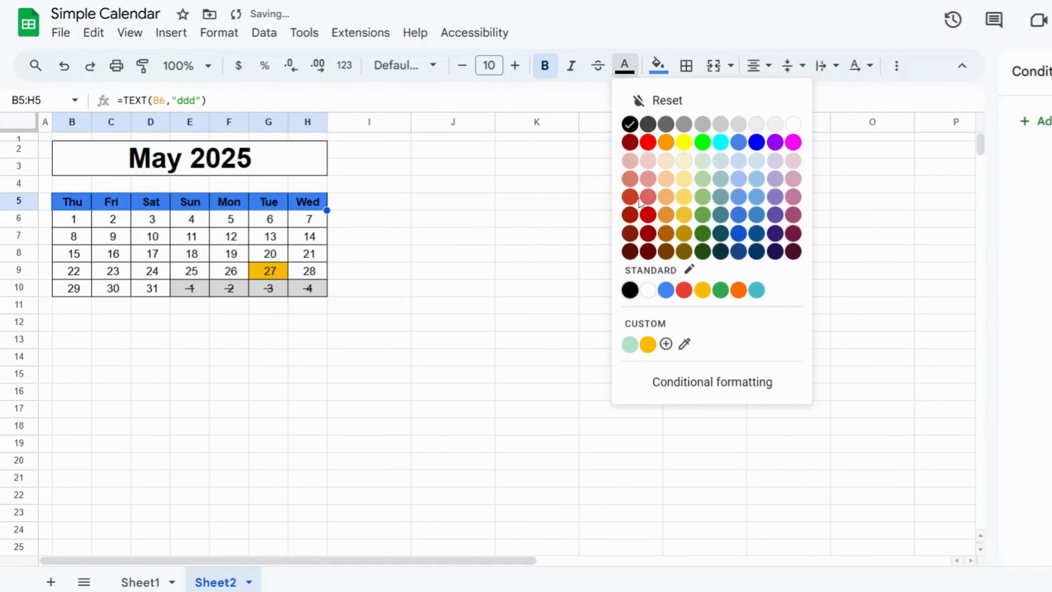
click(648, 290)
click(356, 306)
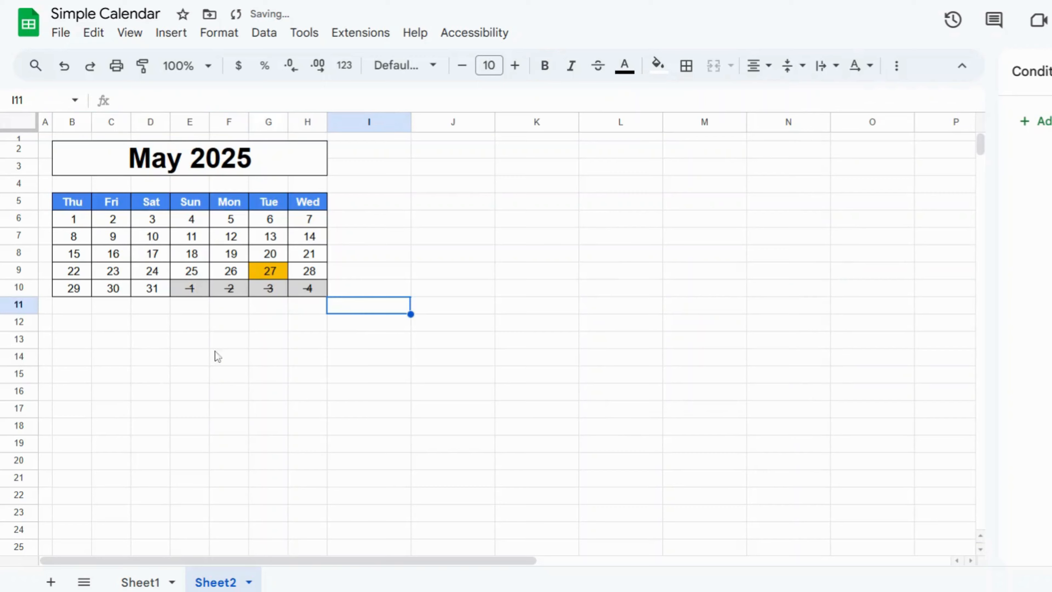
click(193, 356)
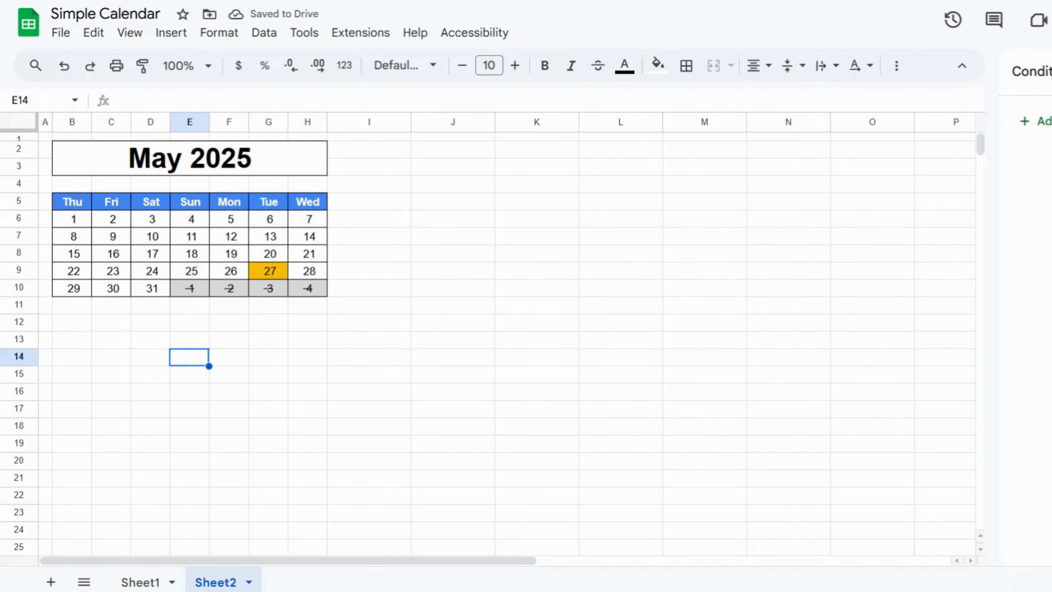
Step: Change the date in the merged month title B2:H3 to June 26, 2025 using the date picker
double_click(286, 165)
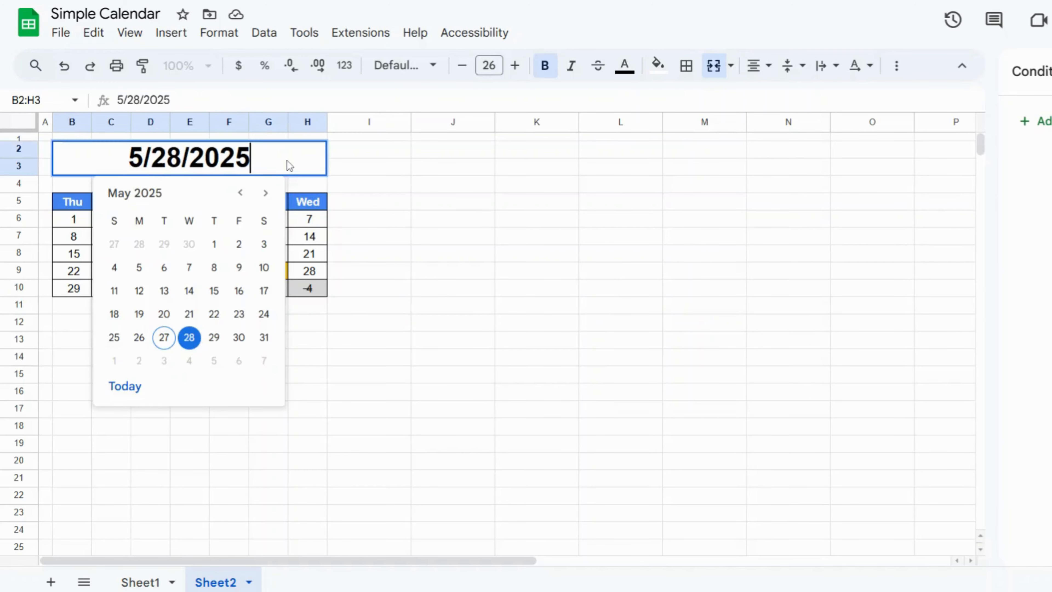
click(266, 193)
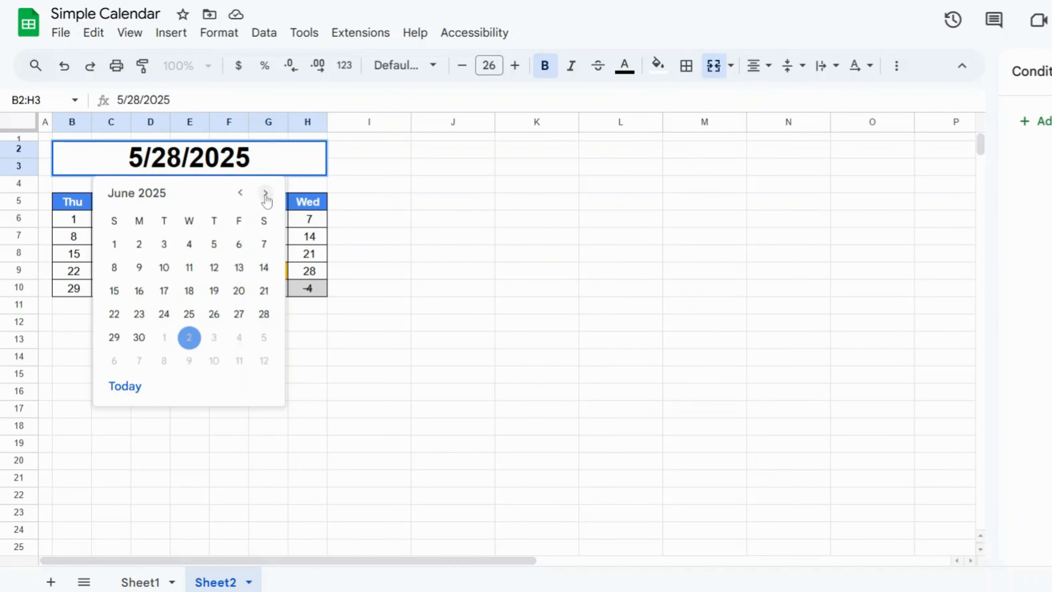
click(214, 313)
click(292, 374)
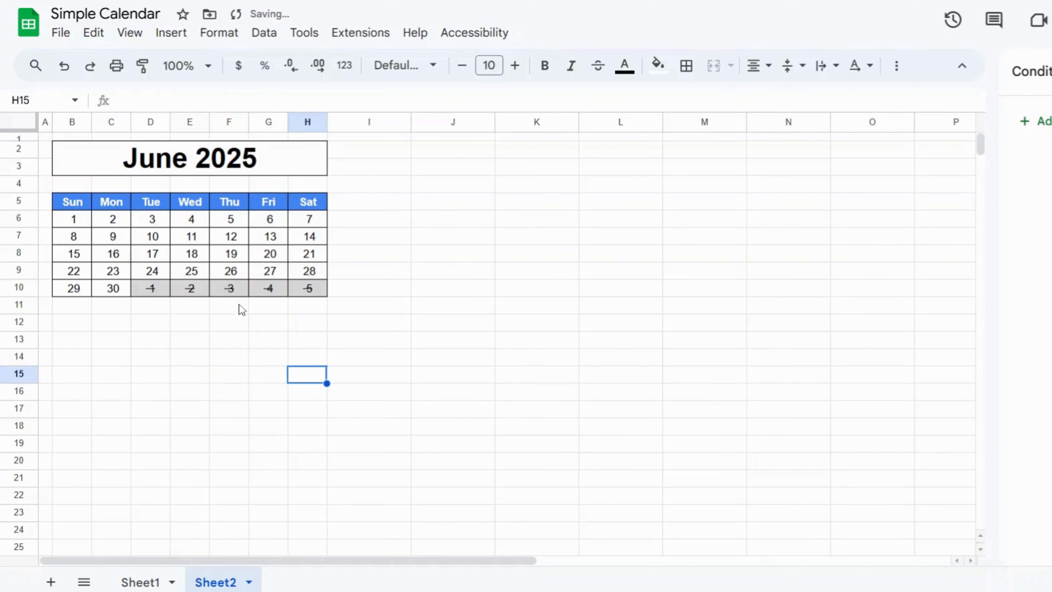